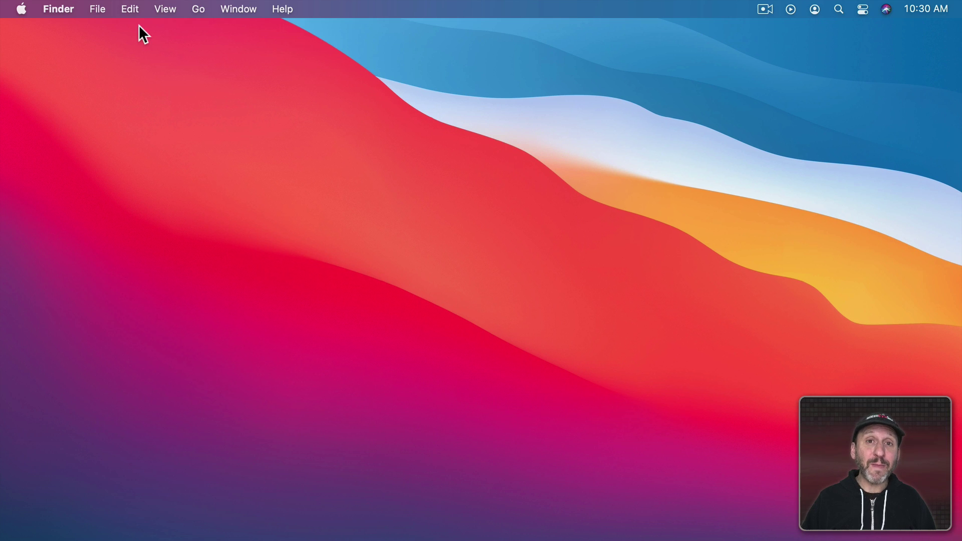
Step: Open the Apple ID iCloud pane showing 5 GB of iCloud storage with 4.24 GB available
left_click(22, 9)
left_click(46, 54)
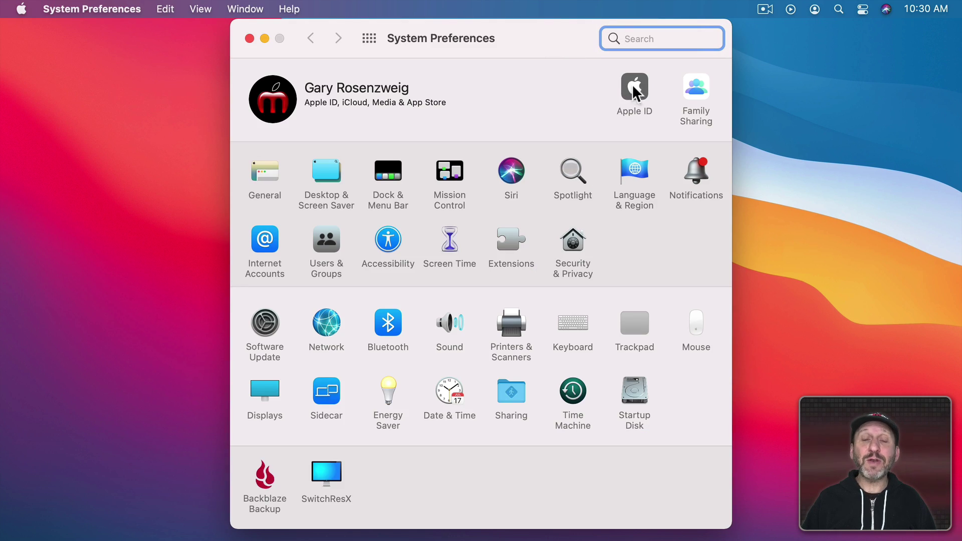
left_click(636, 85)
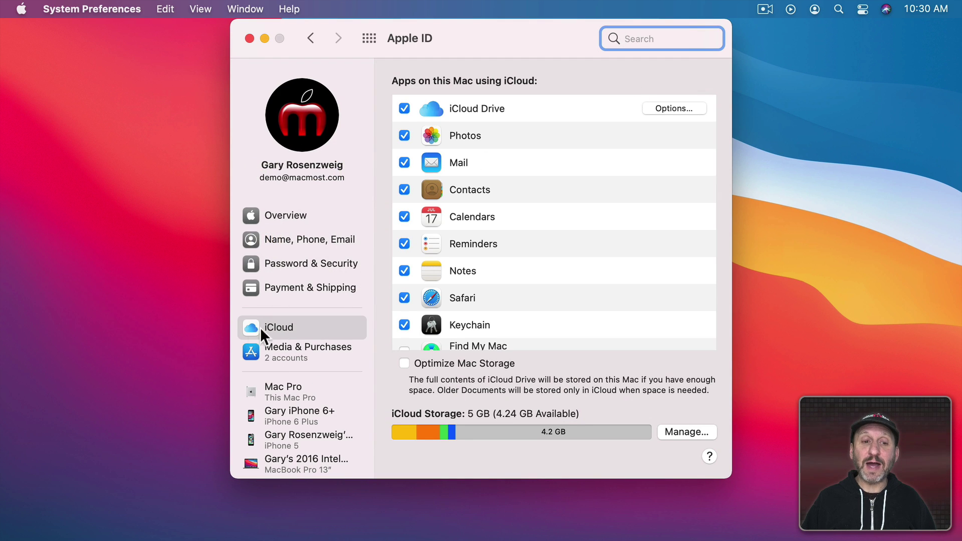
left_click(279, 330)
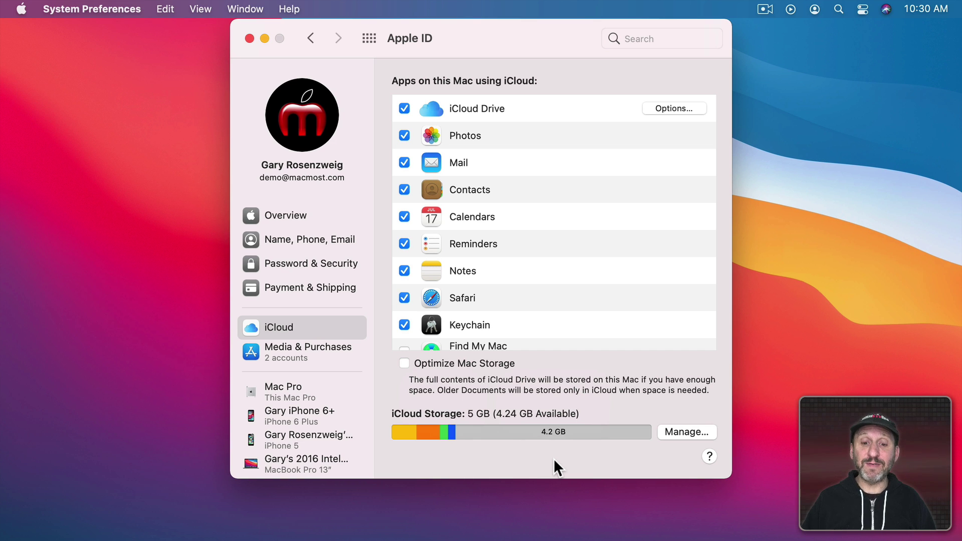
mouse_move(401, 432)
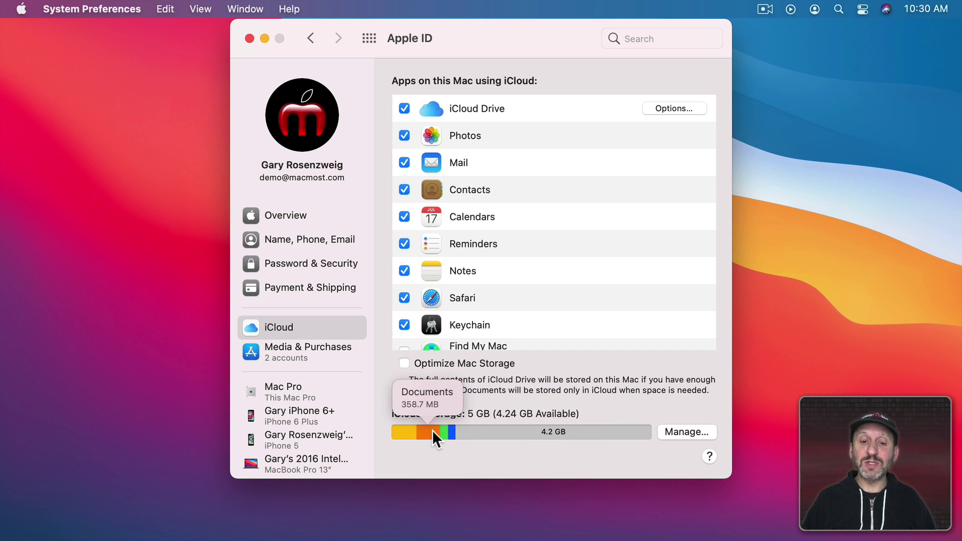
mouse_move(440, 429)
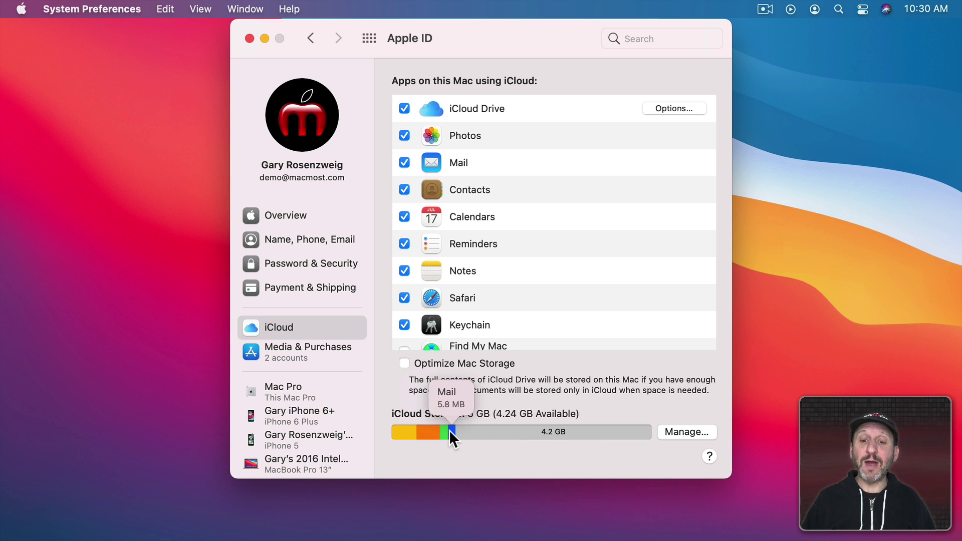
mouse_move(482, 431)
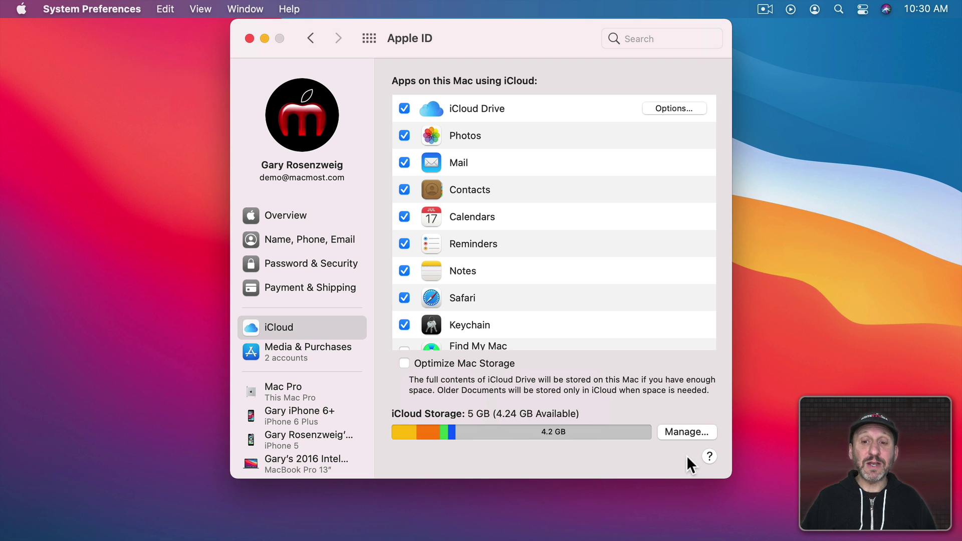
Step: Open the iCloud storage breakdown and view Photos: 180 photos and 3 videos using 402.6 MB
left_click(681, 432)
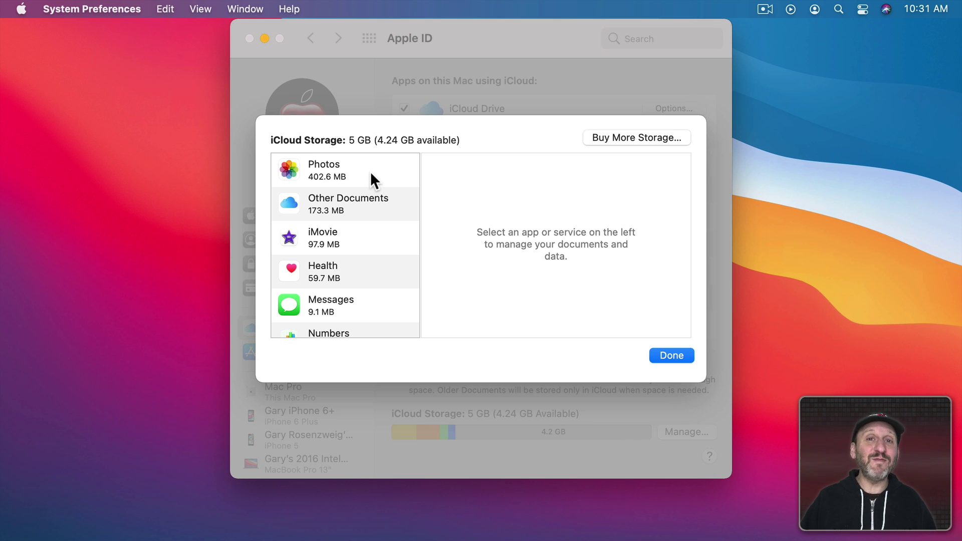
left_click(333, 175)
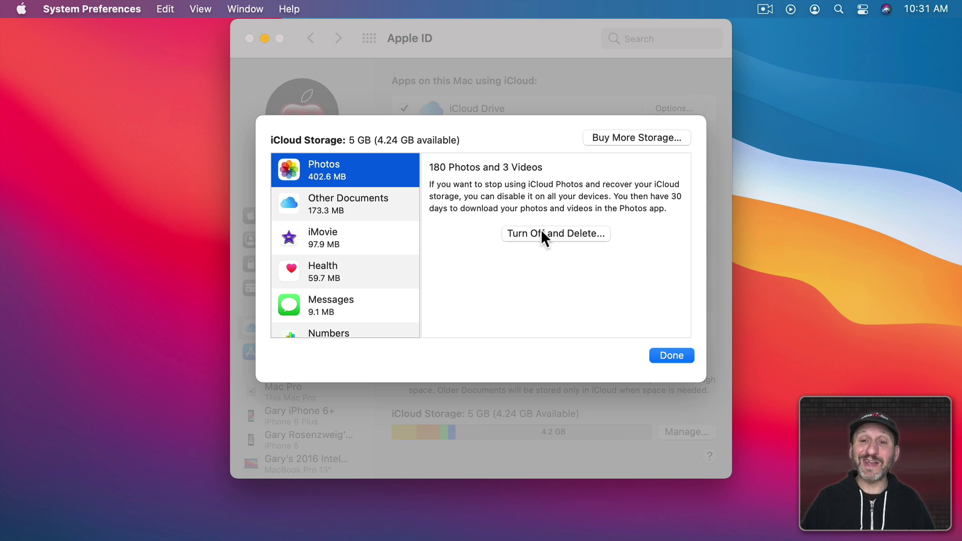
mouse_move(271, 527)
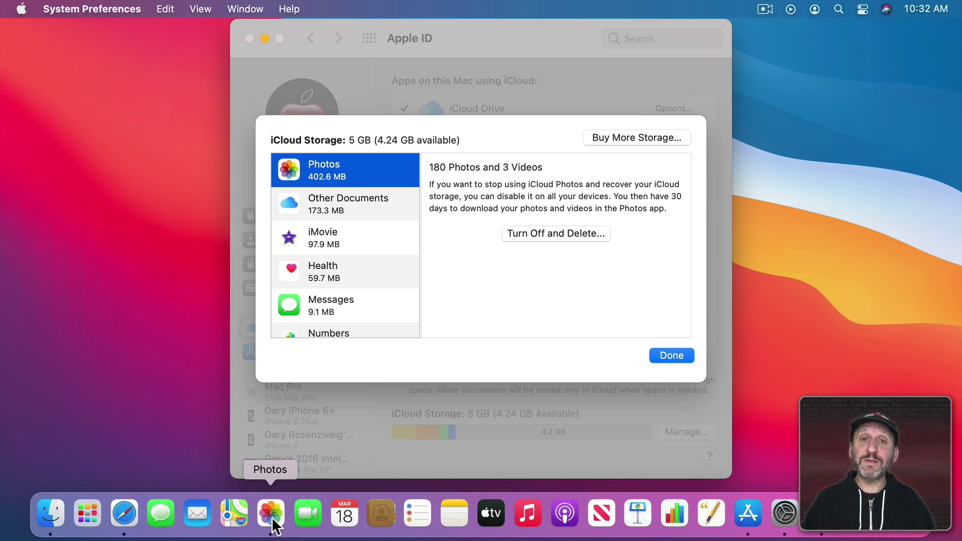
Step: In the Photos library, open the Videos album under Media Types to see the videos
left_click(272, 517)
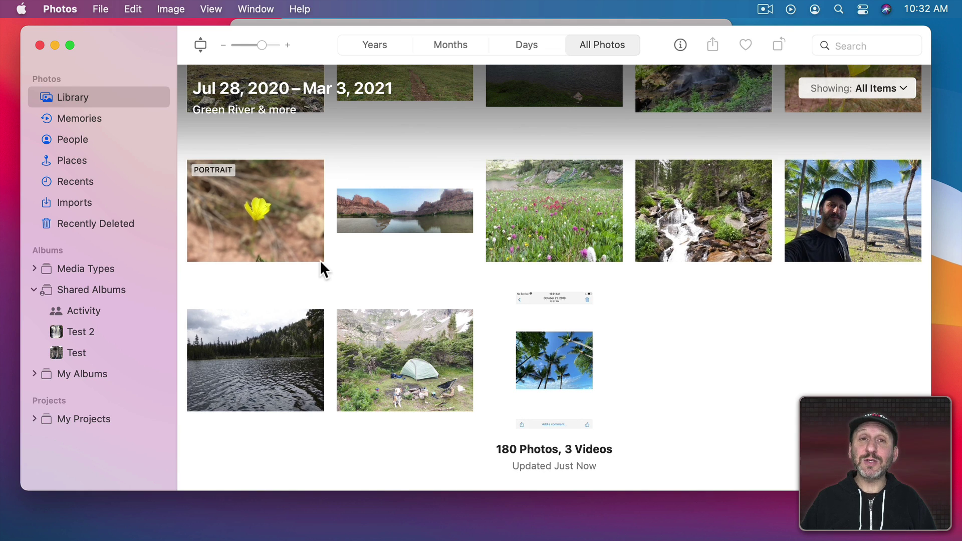
mouse_move(306, 206)
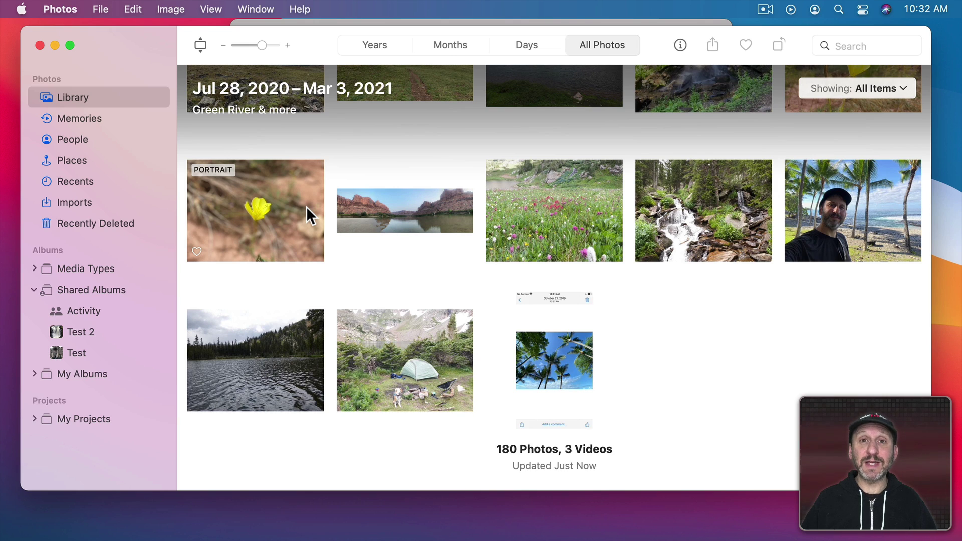
scroll(314, 167, "up", 3)
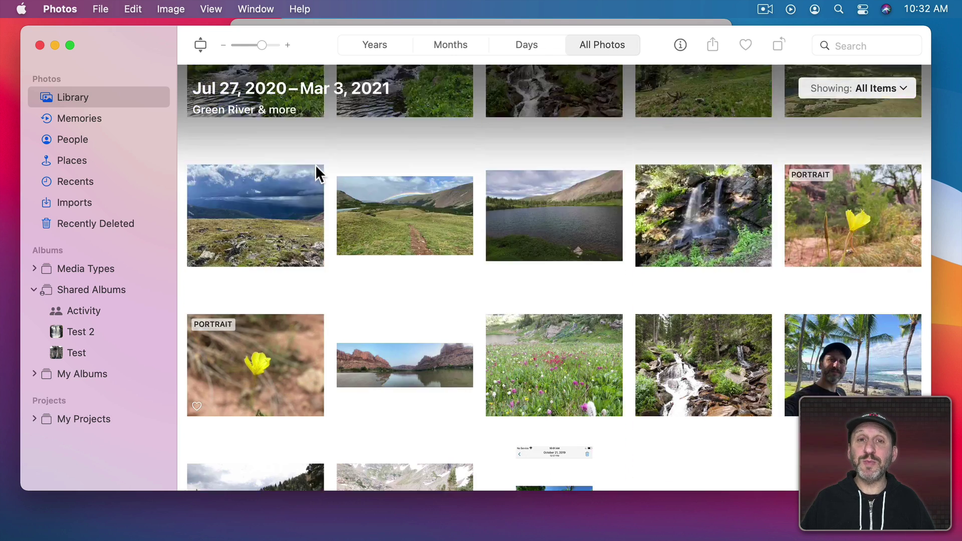
scroll(315, 167, "down", 3)
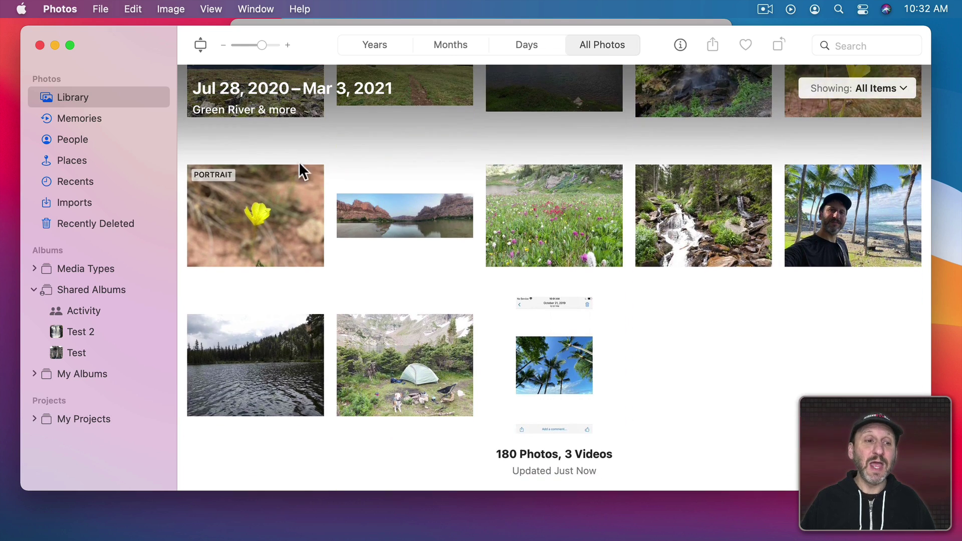
left_click(34, 269)
left_click(89, 289)
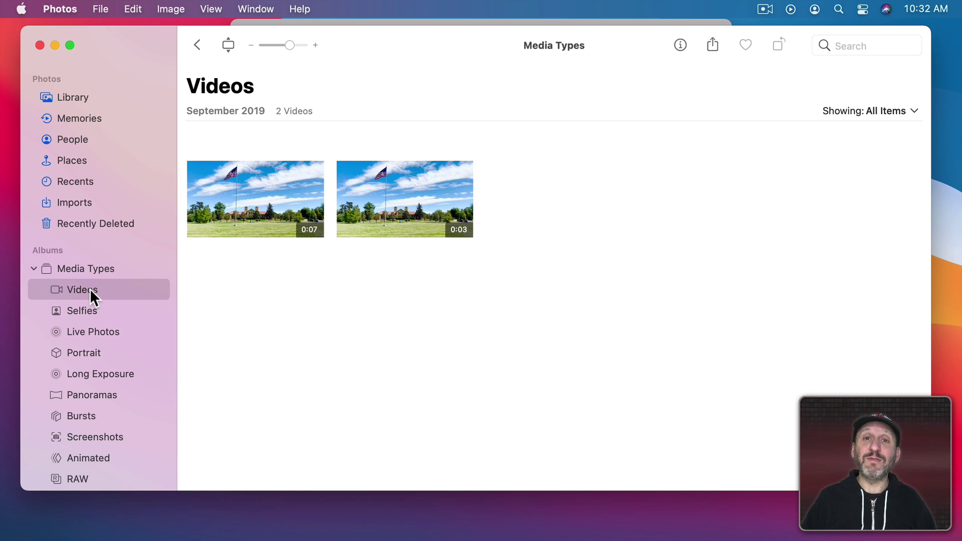
mouse_move(149, 246)
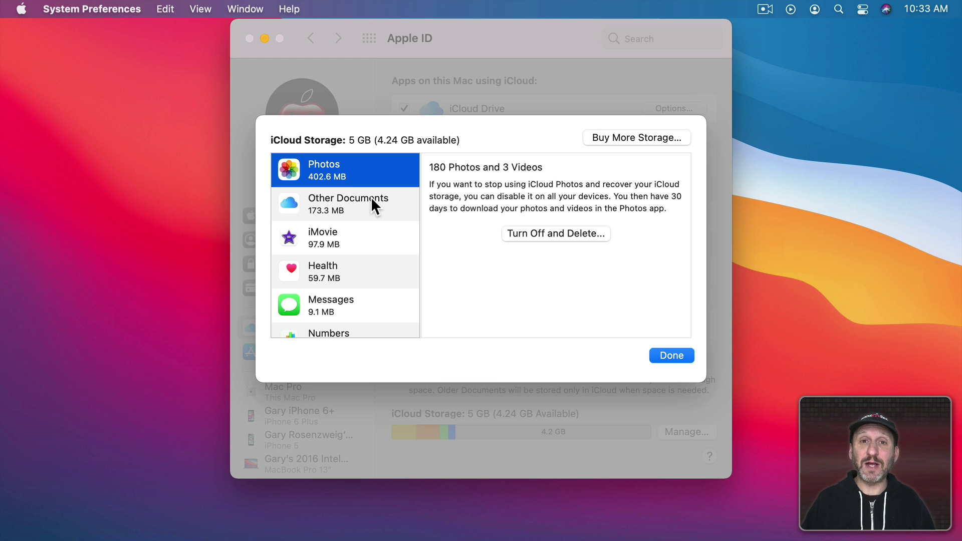
Step: Check Numbers and Keynote storage, then view Other Documents at 173.3 MB of top-level iCloud Drive files
scroll(354, 278, "down", 6)
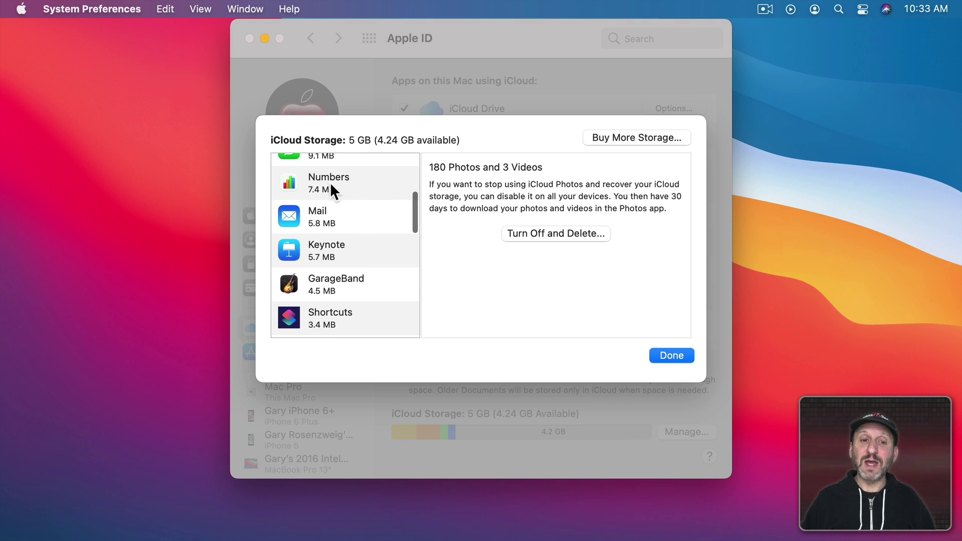
left_click(330, 183)
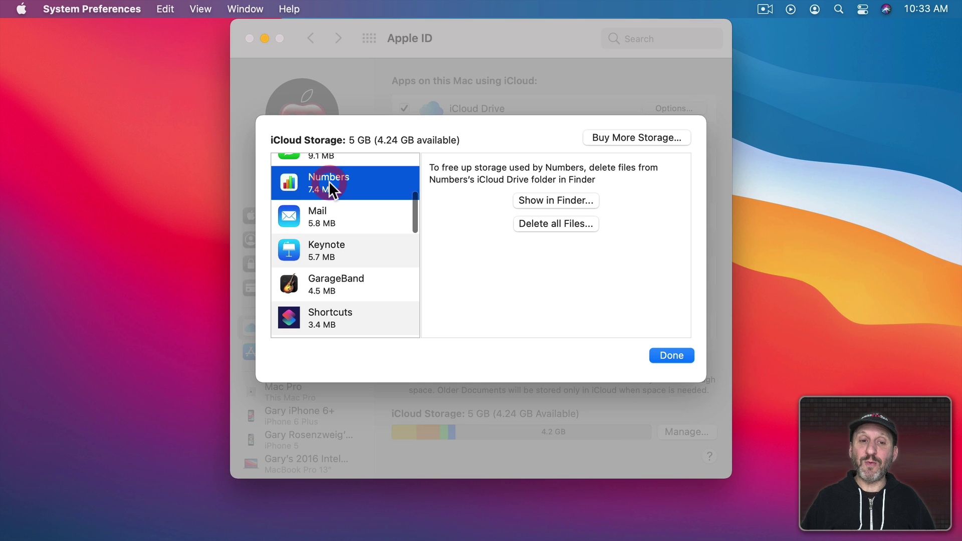
left_click(337, 250)
scroll(351, 251, "up", 5)
left_click(335, 208)
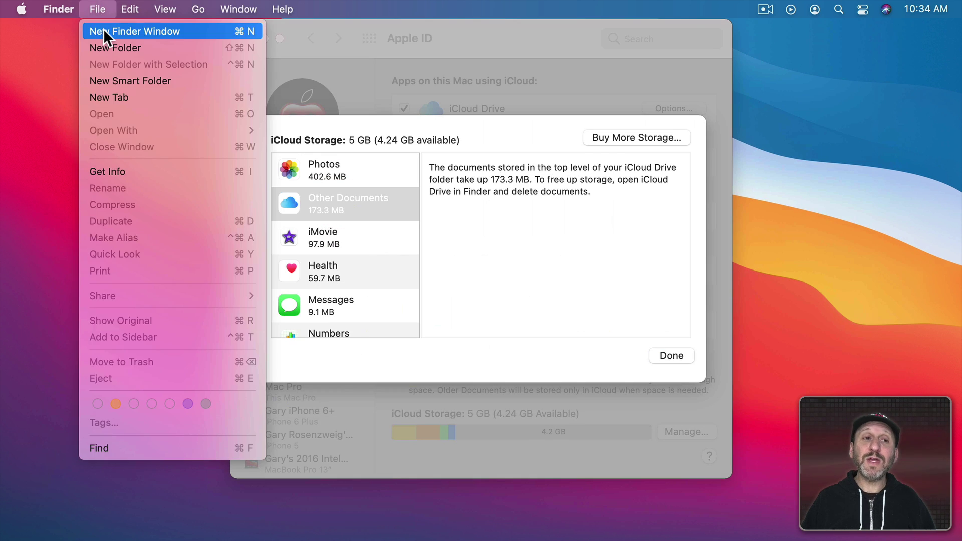
Step: In a new Finder window, go to iCloud Drive and browse into the Keynote folder
left_click(103, 29)
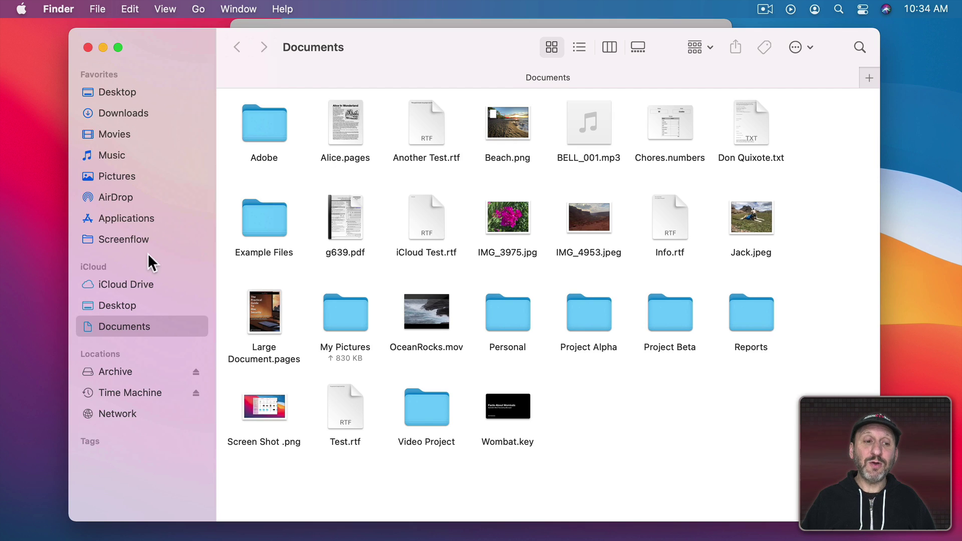
left_click(138, 284)
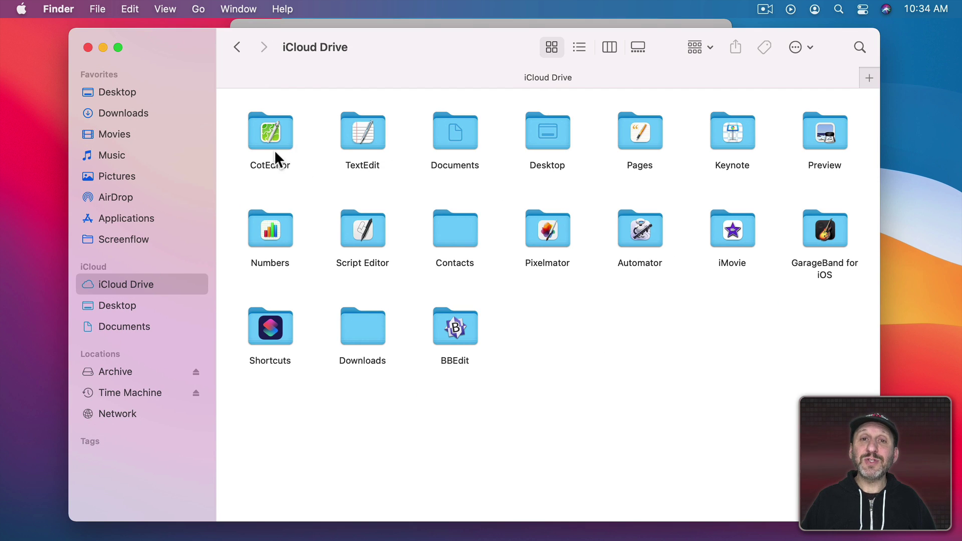
left_click(459, 133)
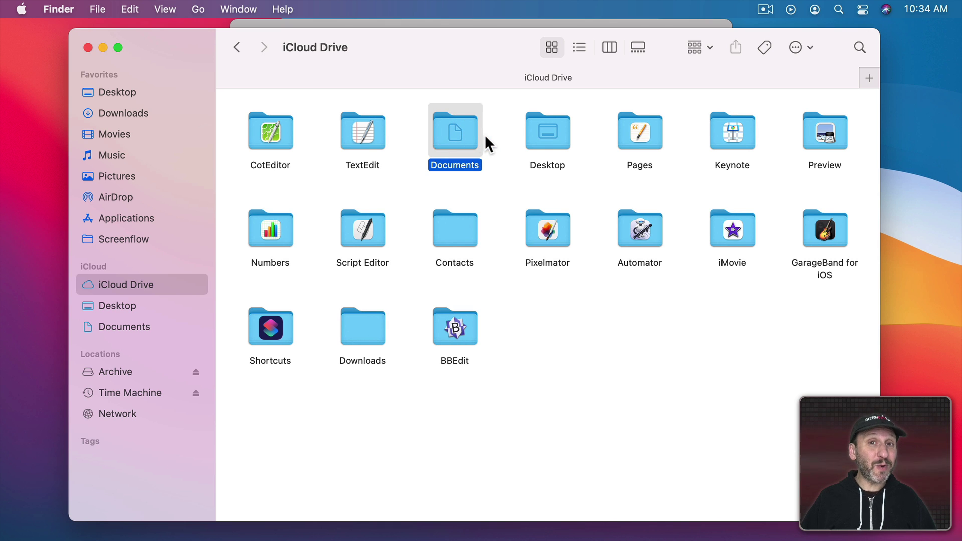
left_click(486, 135)
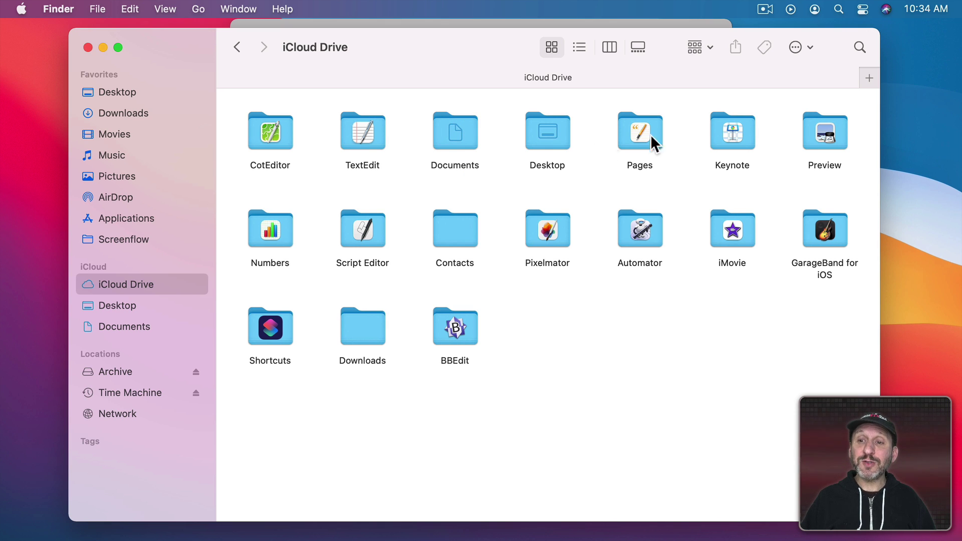
left_click(731, 133)
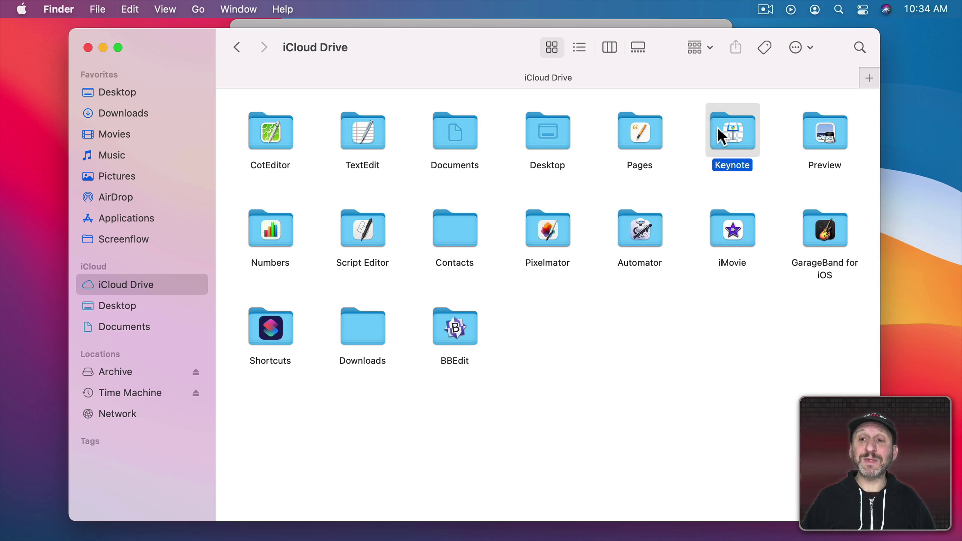
double_click(717, 127)
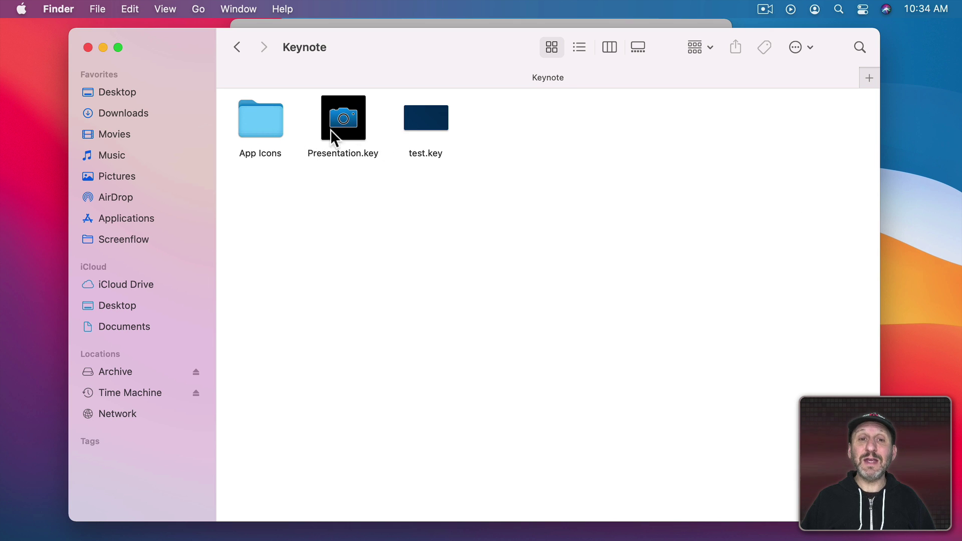
Step: Return to iCloud Drive and browse into the Numbers folder
left_click(236, 49)
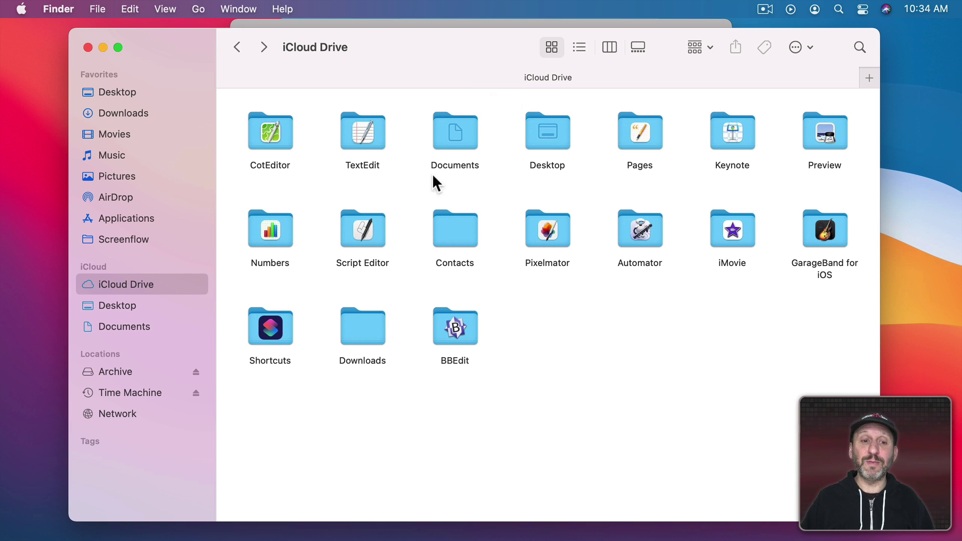
left_click(255, 237)
double_click(254, 235)
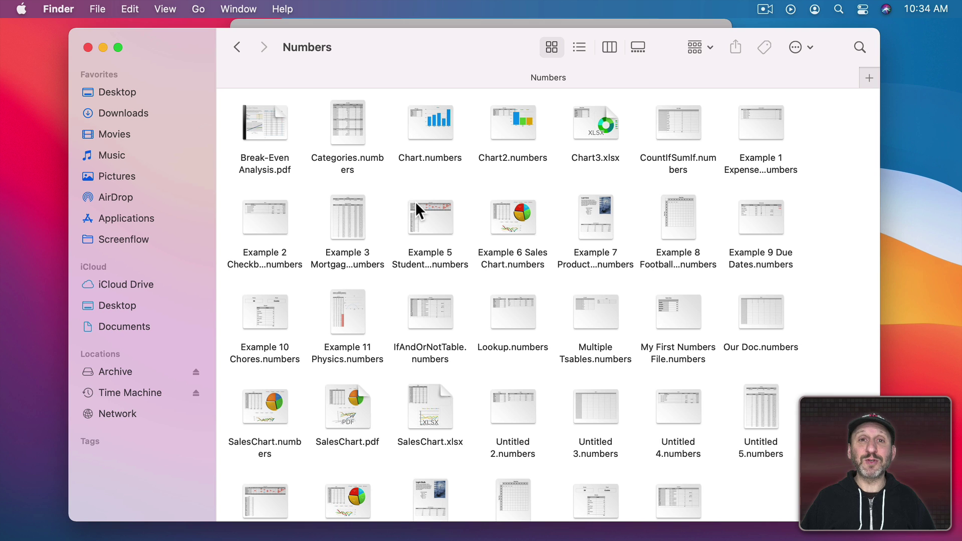
key("super+shift+i")
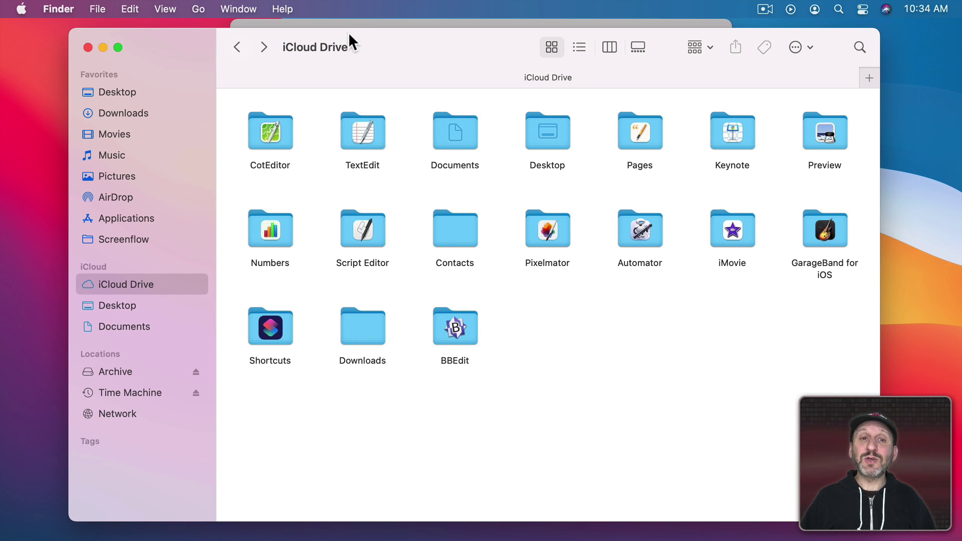
Step: Select Numbers (7.4 MB) in the iCloud storage list and reveal its iCloud Drive folder in Finder
left_click(348, 23)
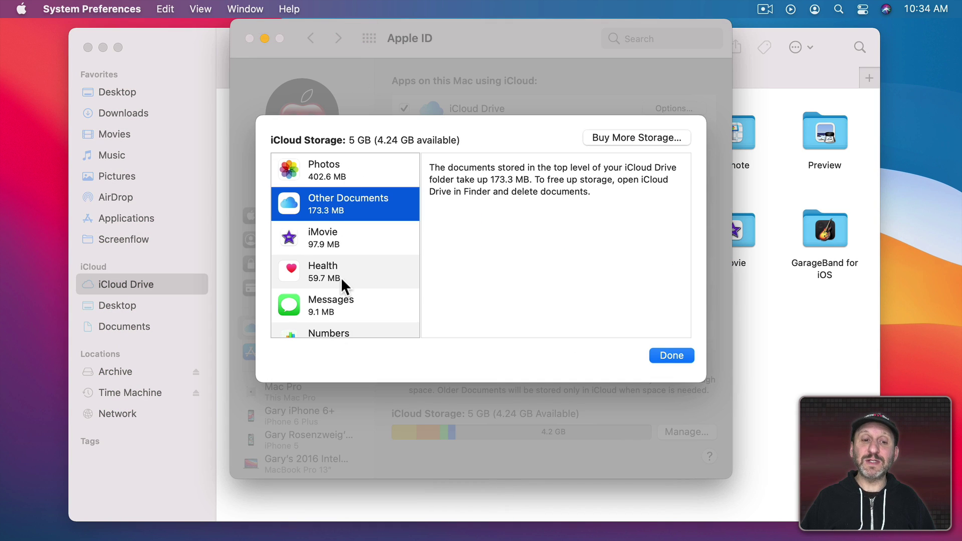
scroll(341, 278, "down", 4)
left_click(300, 248)
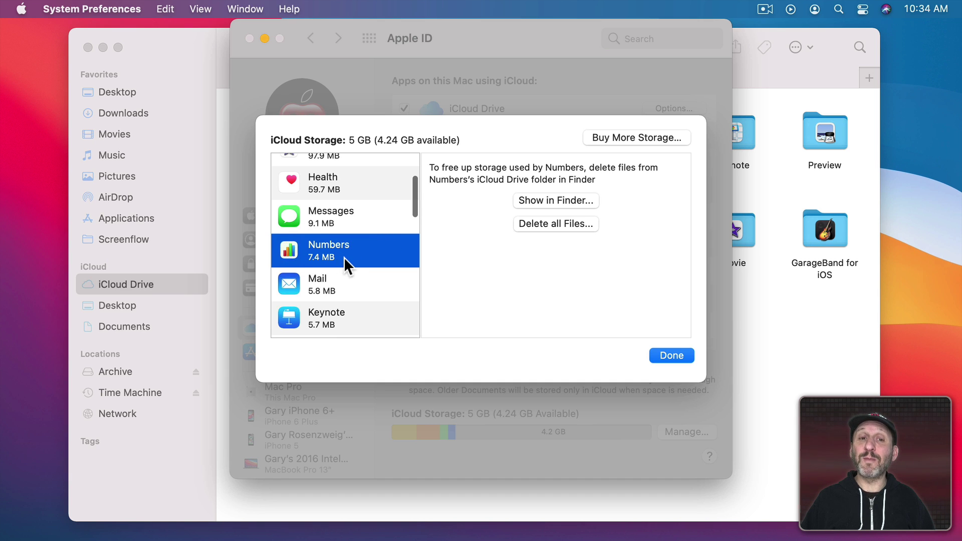
left_click(205, 92)
double_click(268, 232)
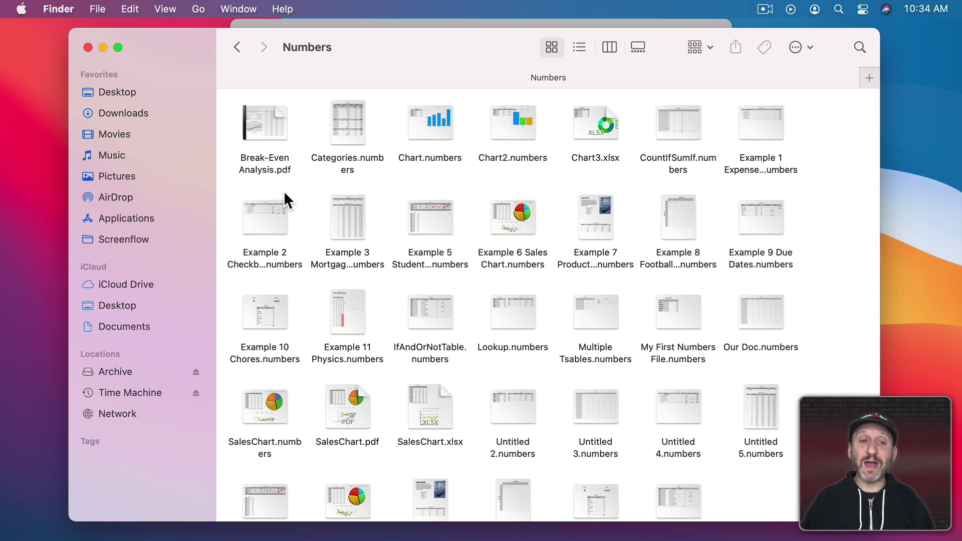
Step: Confirm all 34 Numbers files total 7.8 MB, then open iCloud Drive's Documents folder
key("super+a")
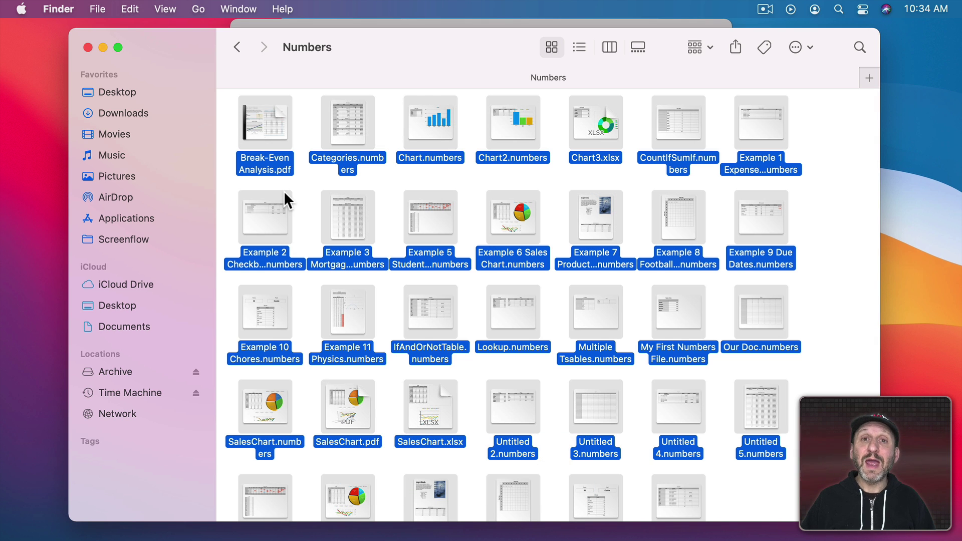
key("alt+super+i")
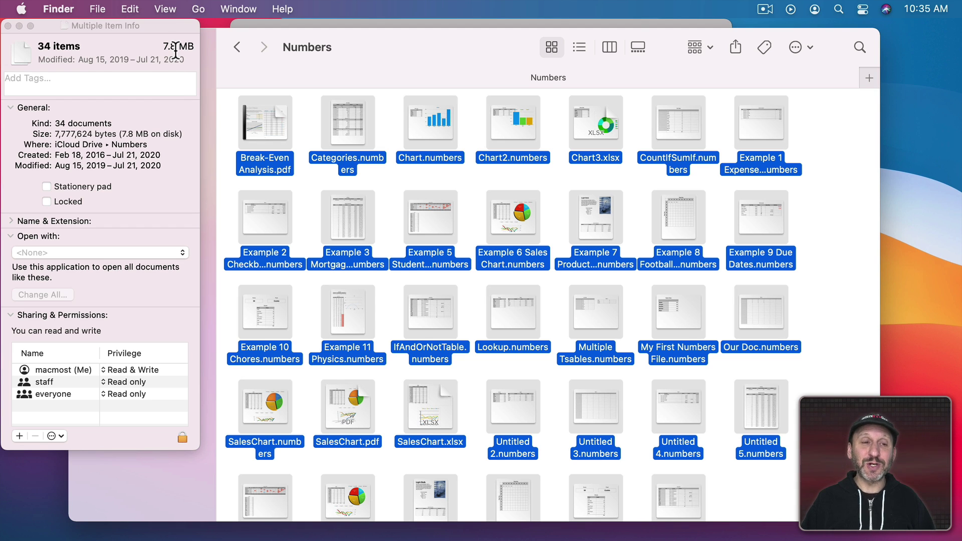
key("alt+super+i")
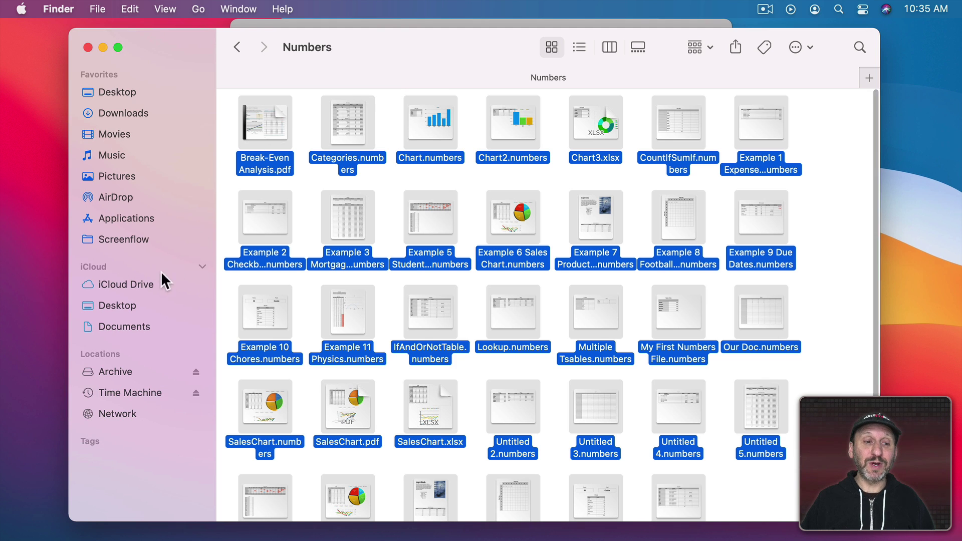
left_click(140, 284)
double_click(458, 137)
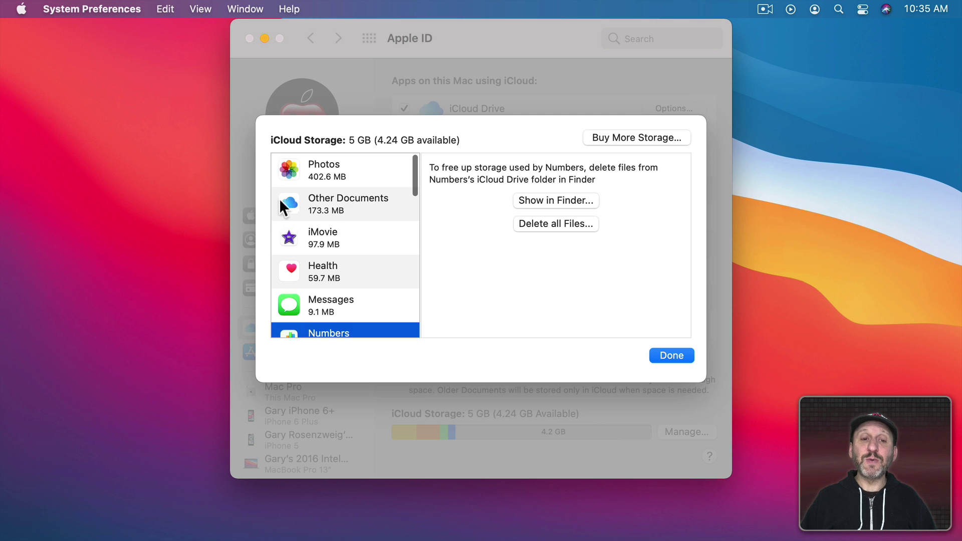
Step: Read the Other Documents (173.3 MB) description, then bring the Finder Documents window forward
left_click(344, 203)
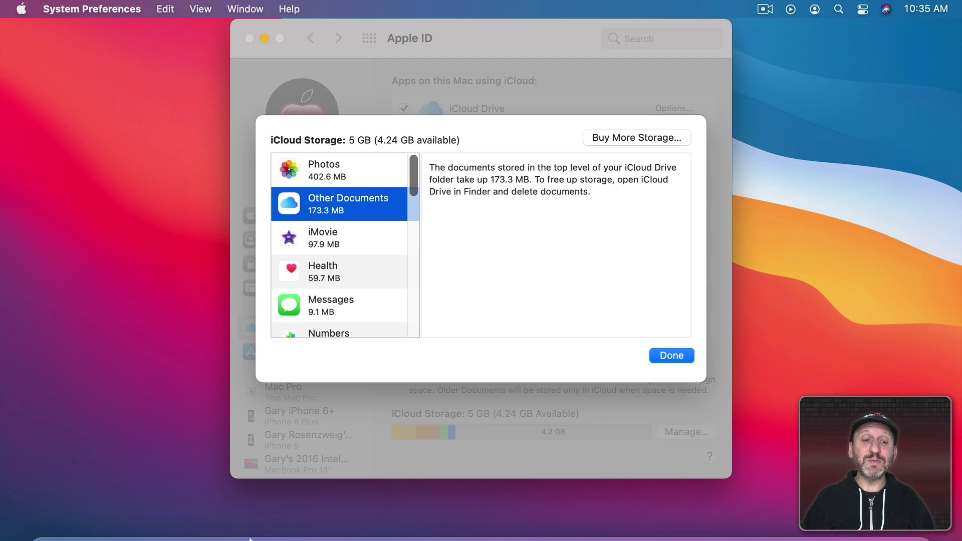
mouse_move(236, 516)
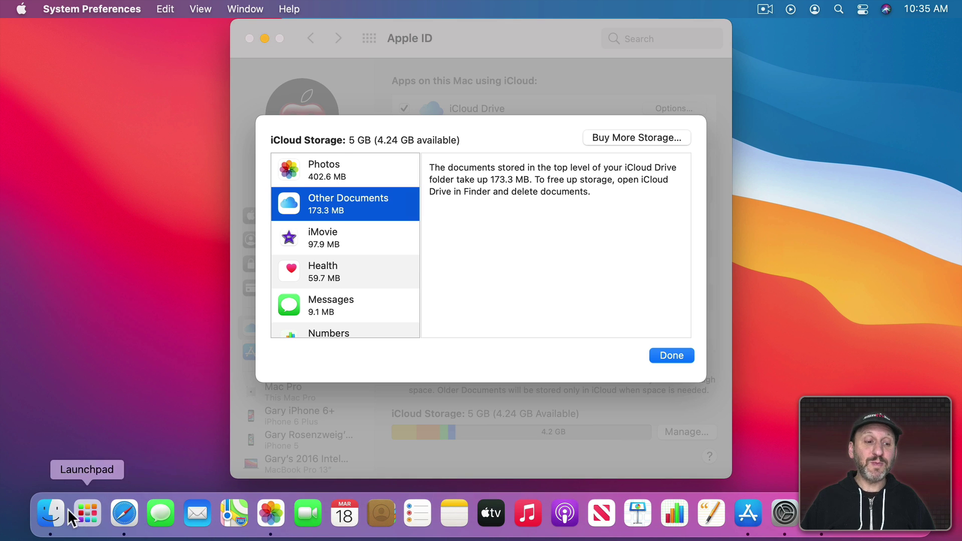
left_click(51, 514)
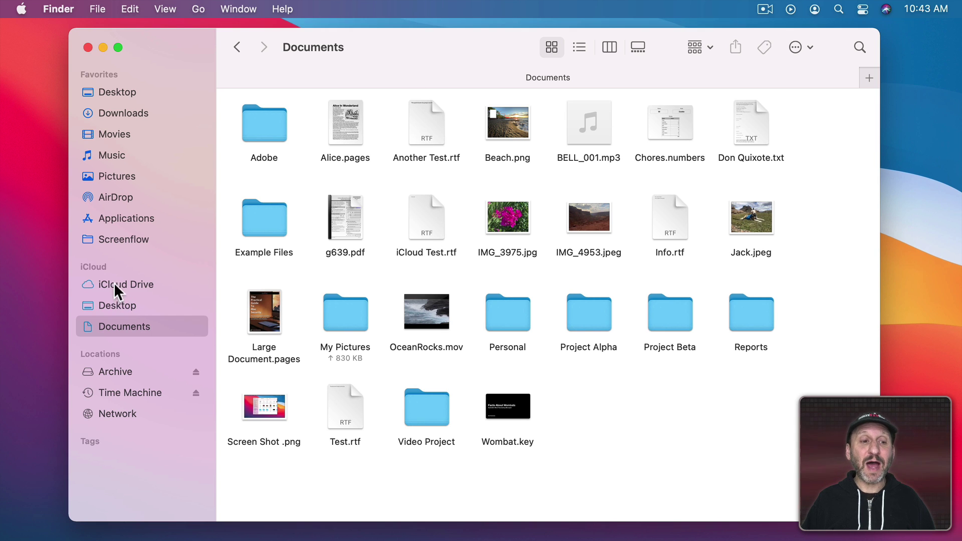
Step: Show the top level of iCloud Drive in Finder as a list view
left_click(98, 285)
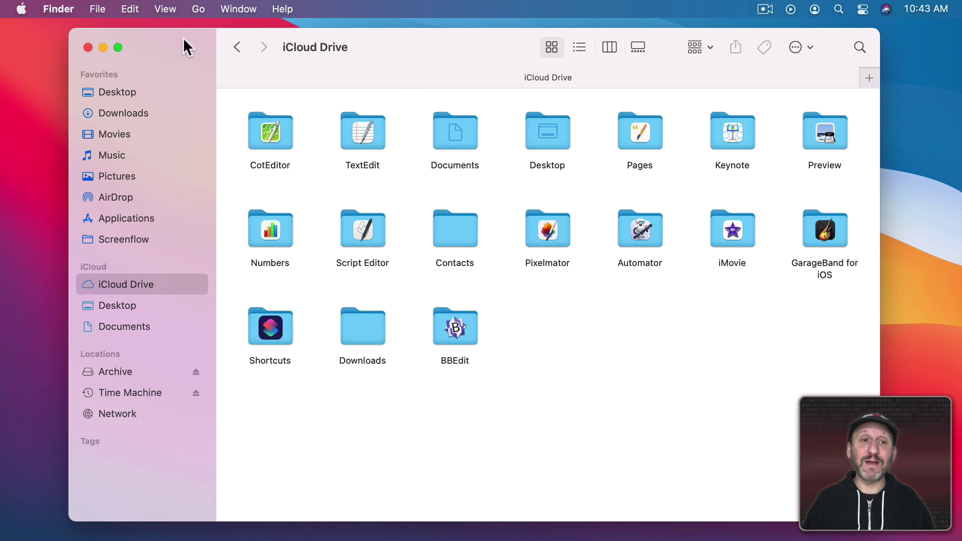
left_click(199, 9)
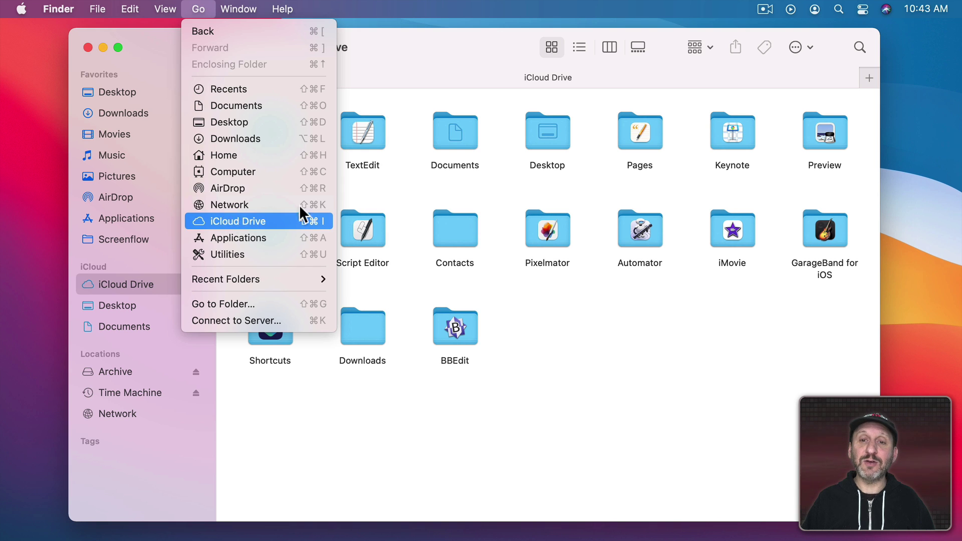
left_click(224, 221)
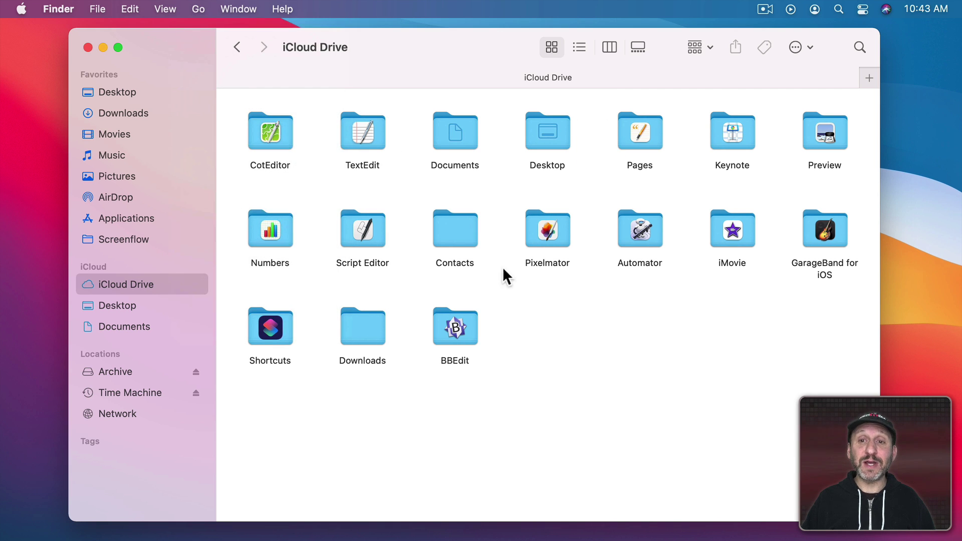
left_click(579, 48)
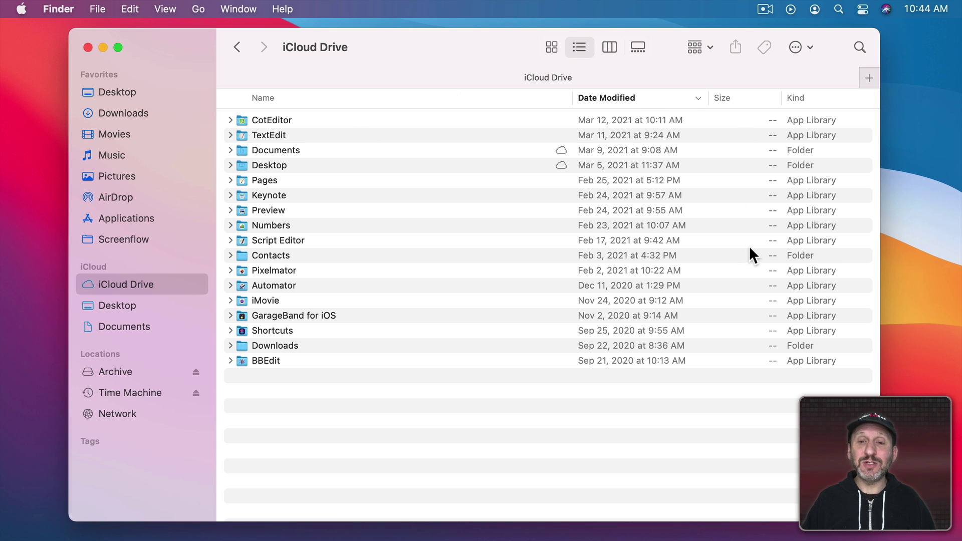
Step: Turn on Calculate all sizes, sort by size largest first, and expand the 169.9 MB Documents folder
left_click(165, 9)
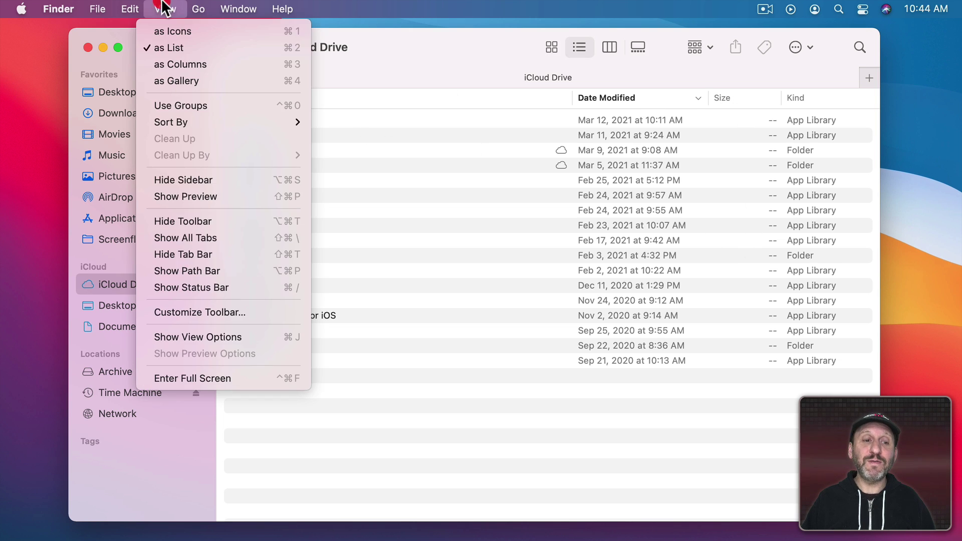
left_click(221, 335)
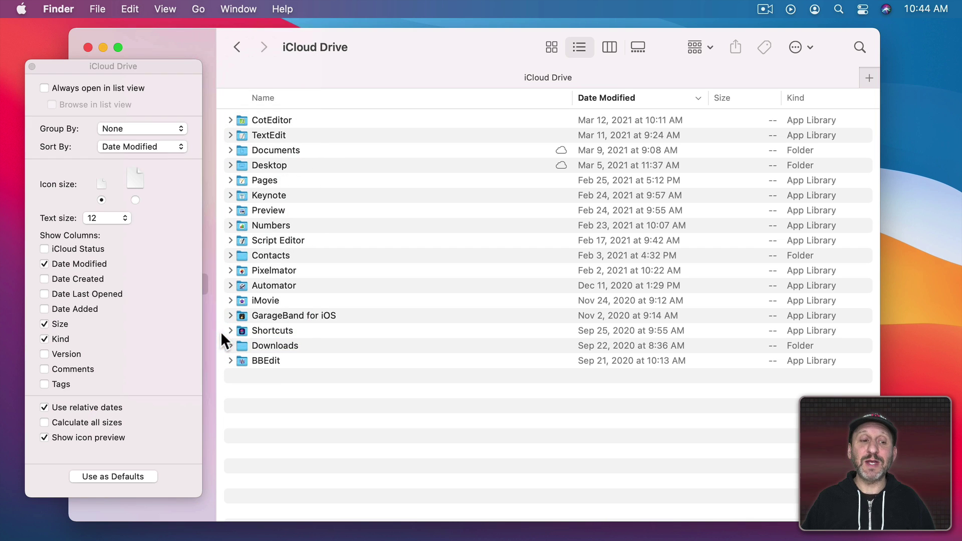
left_click(62, 425)
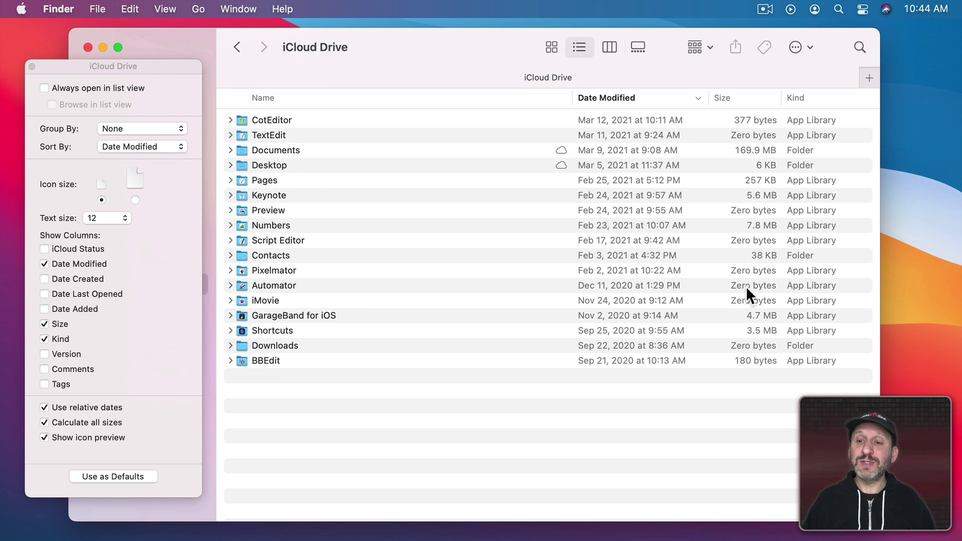
left_click(740, 98)
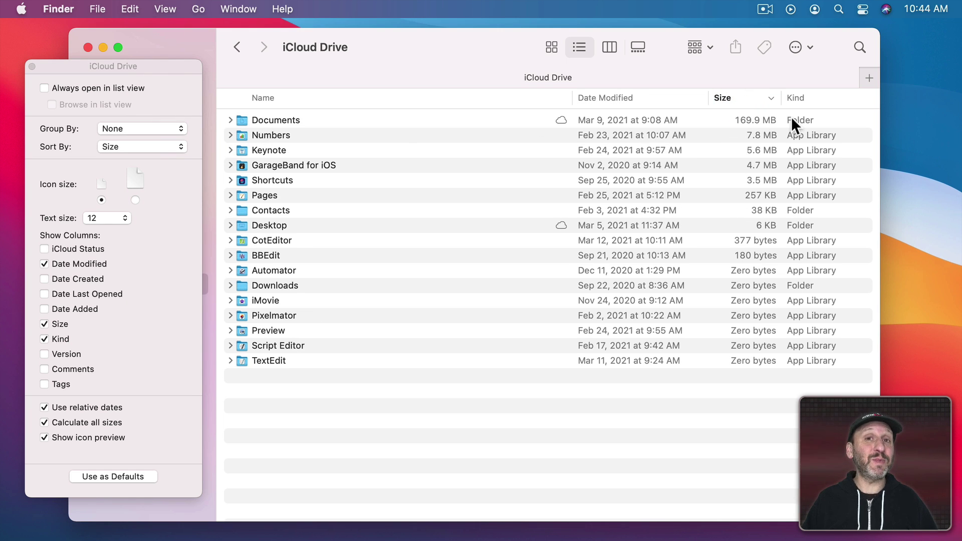
left_click(230, 119)
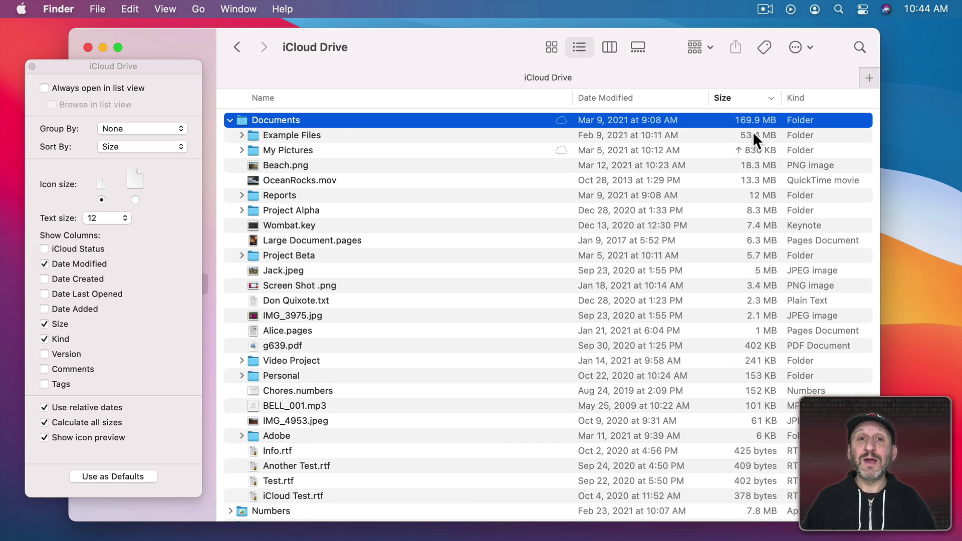
Step: Expand Example Files and My Pictures in Documents, selecting the 33.8 MB Mountain Lake.psd
left_click(293, 138)
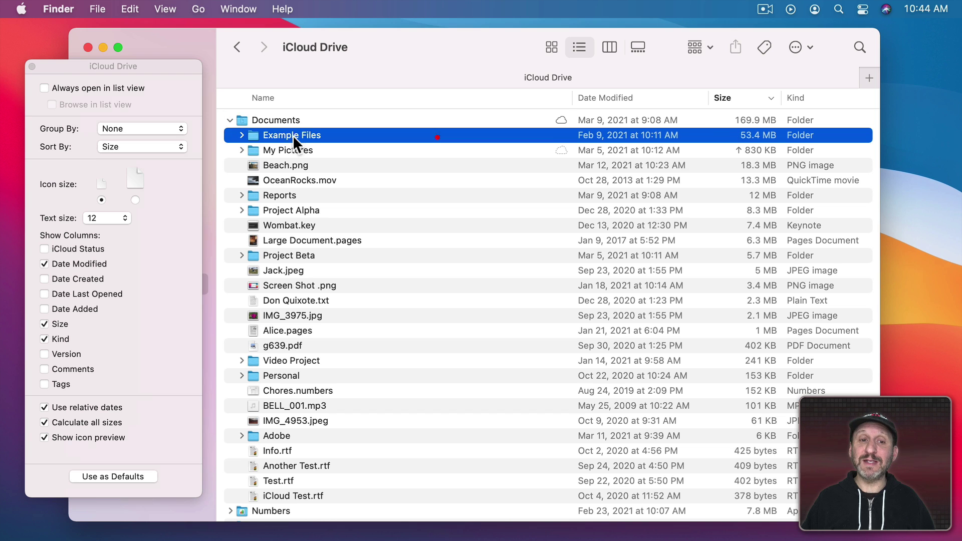
left_click(241, 136)
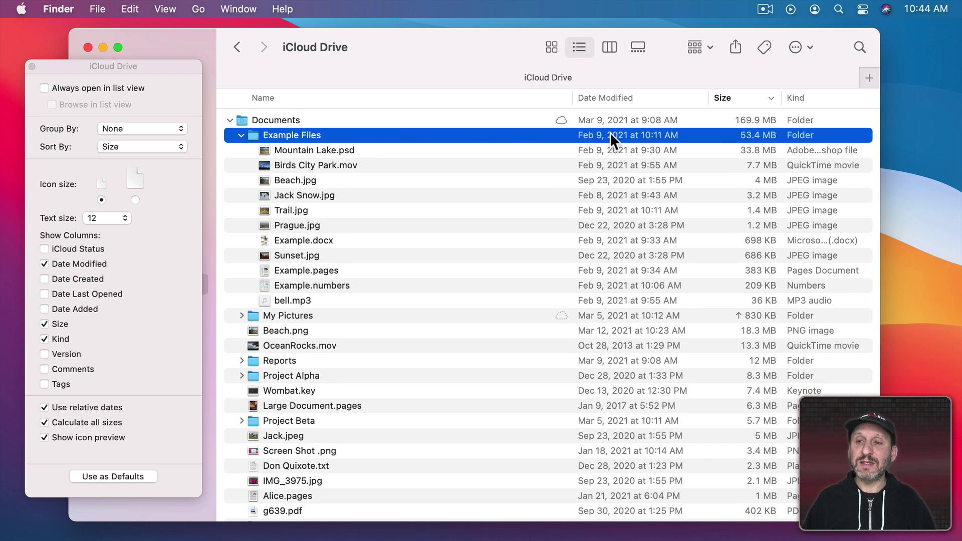
left_click(581, 151)
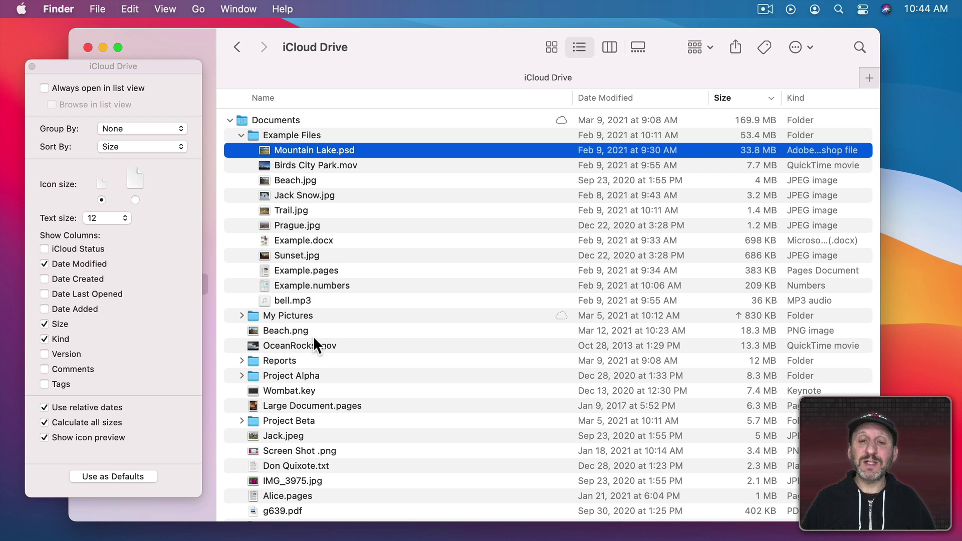
left_click(241, 315)
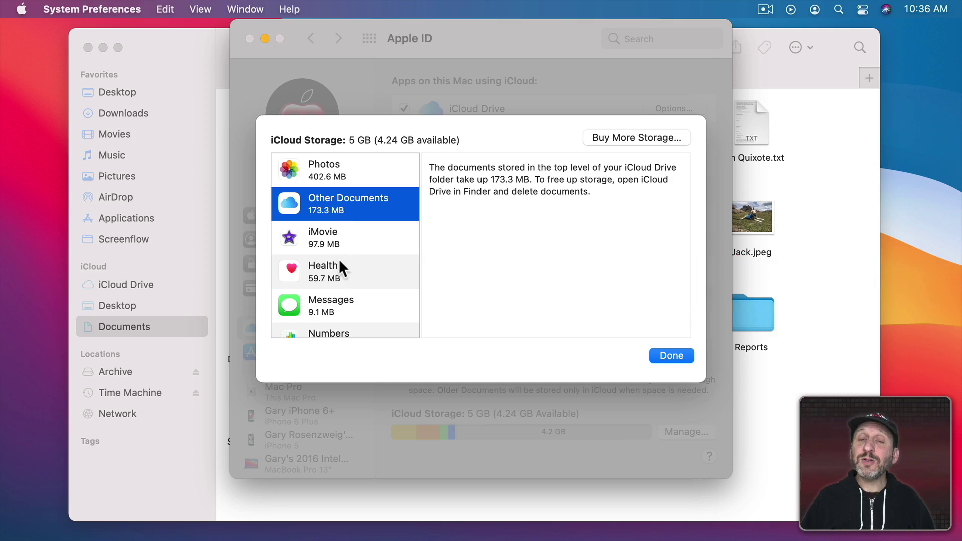
Step: Review the iCloud storage used by iMovie, Health, Shortcuts and Reminders
left_click(330, 241)
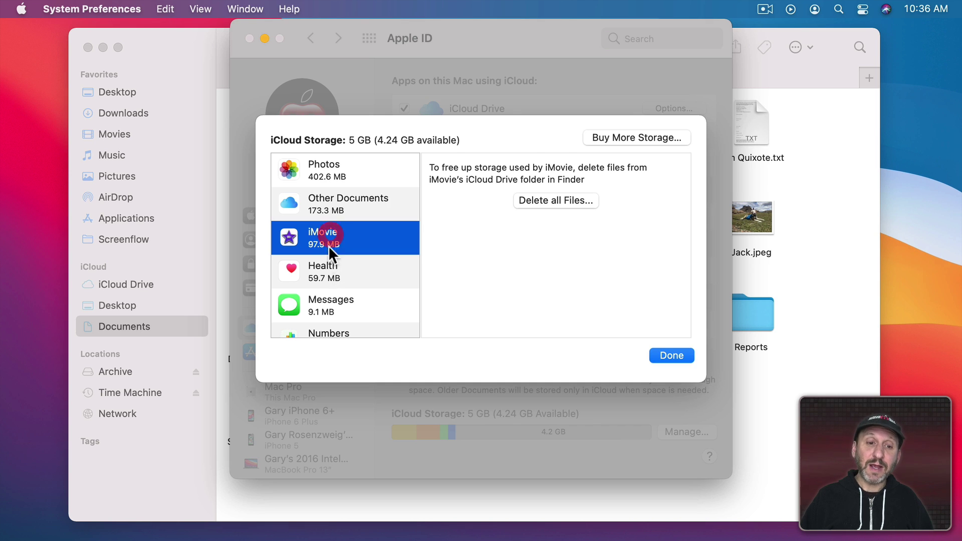
left_click(324, 266)
scroll(324, 265, "down", 5)
left_click(323, 284)
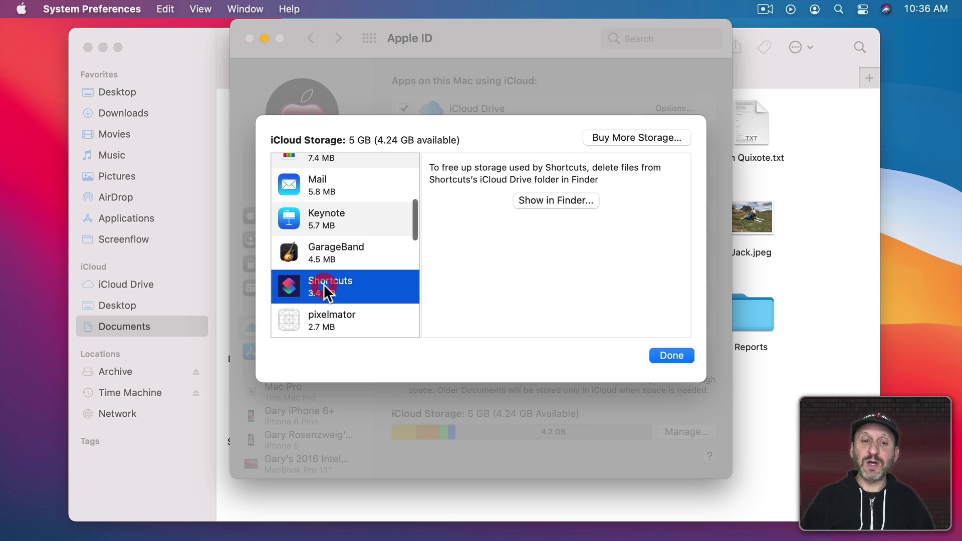
scroll(324, 275, "down", 3)
scroll(324, 261, "down", 2)
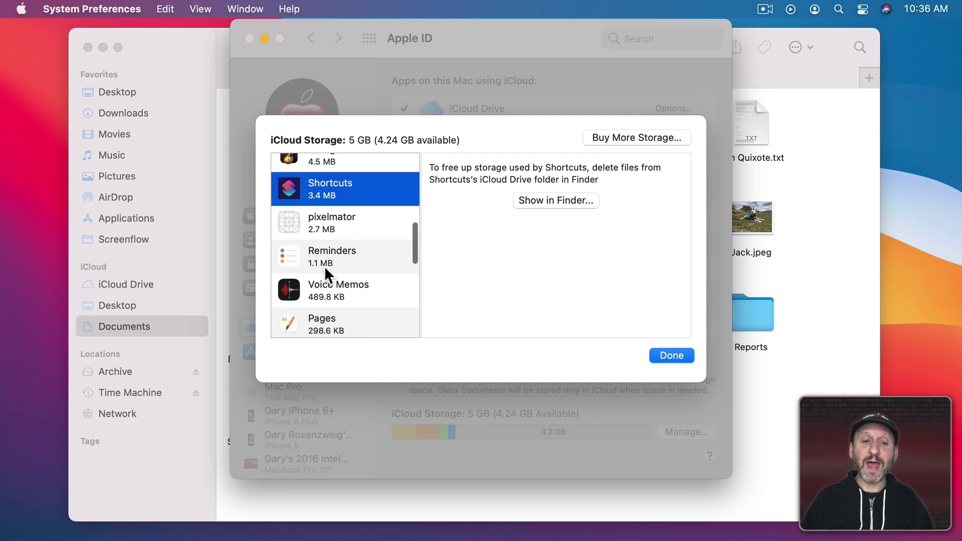
left_click(325, 242)
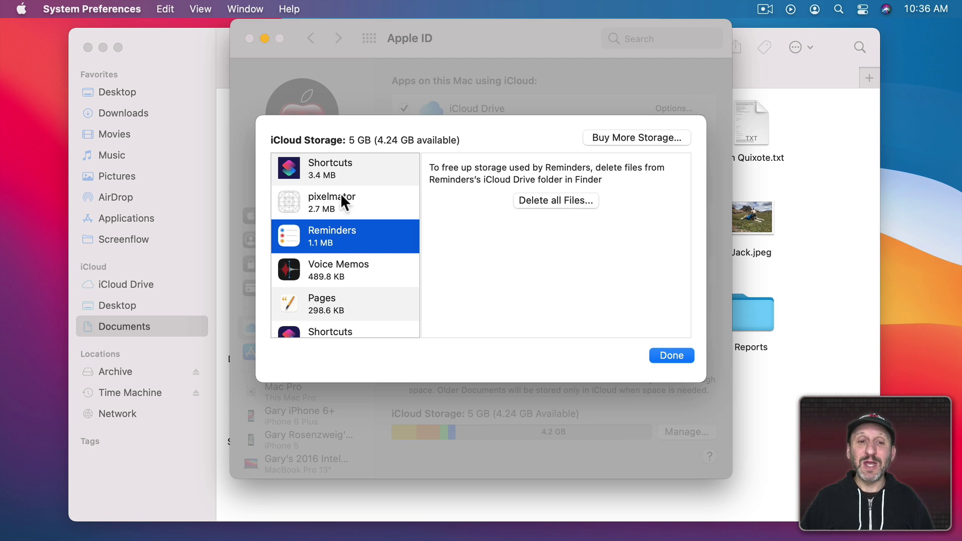
Step: Show Messages' 9.1 MB of iCloud storage and its turn-off-and-delete option
scroll(354, 235, "up", 3)
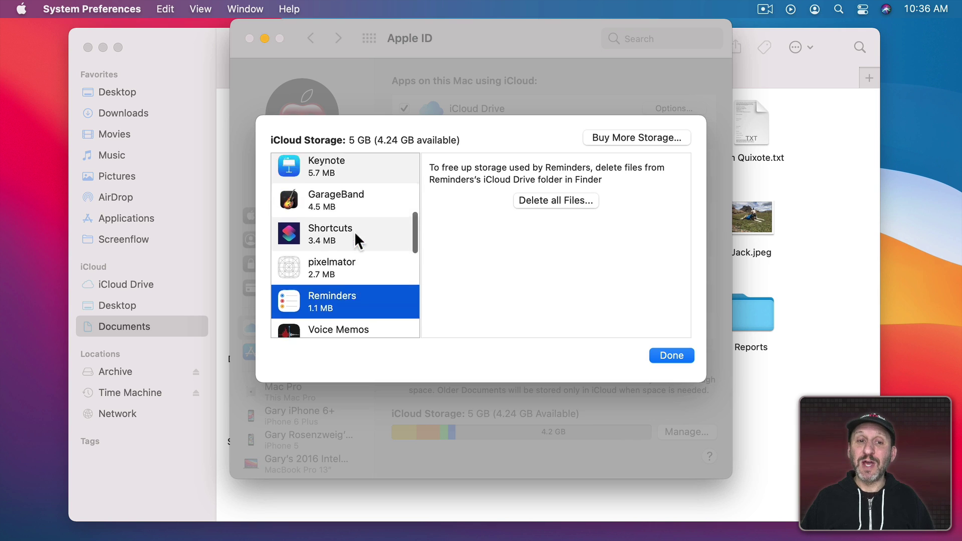
scroll(357, 243, "down", 2)
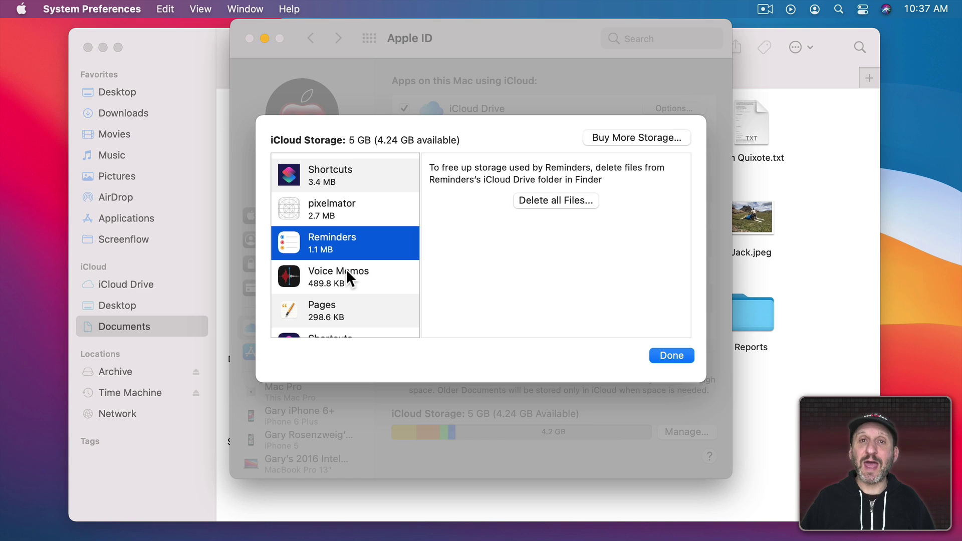
scroll(347, 275, "up", 10)
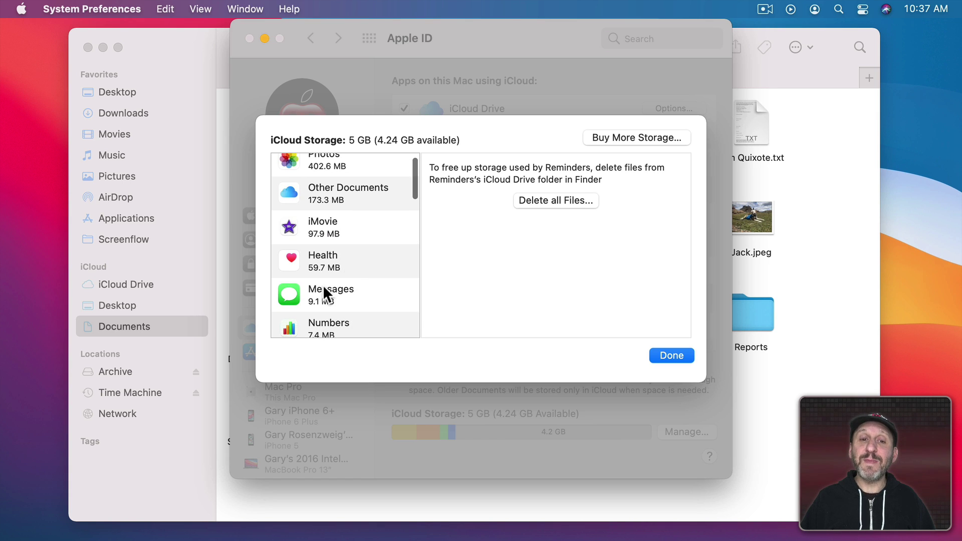
left_click(323, 289)
scroll(326, 153, "up", 1)
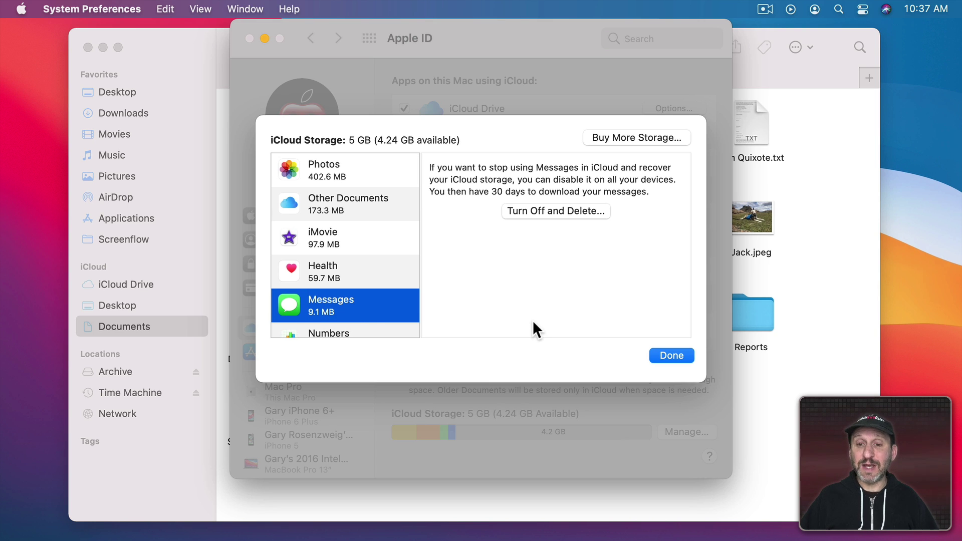
mouse_move(249, 536)
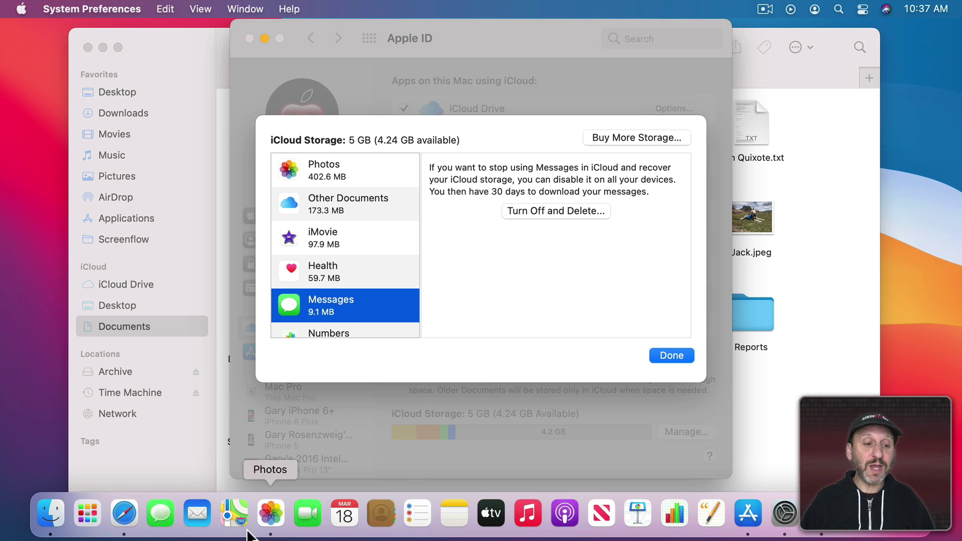
left_click(155, 509)
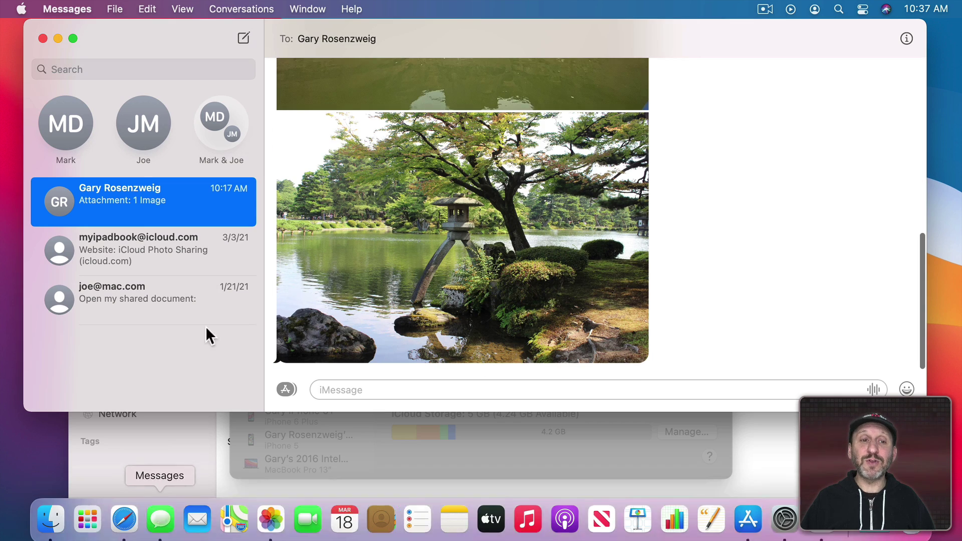
scroll(380, 165, "up", 5)
scroll(380, 165, "up", 3)
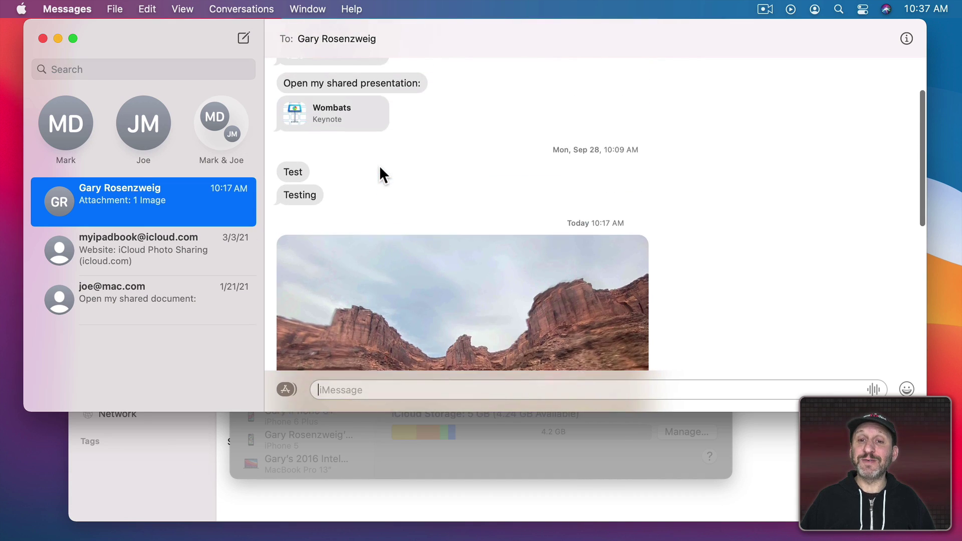
scroll(380, 165, "down", 10)
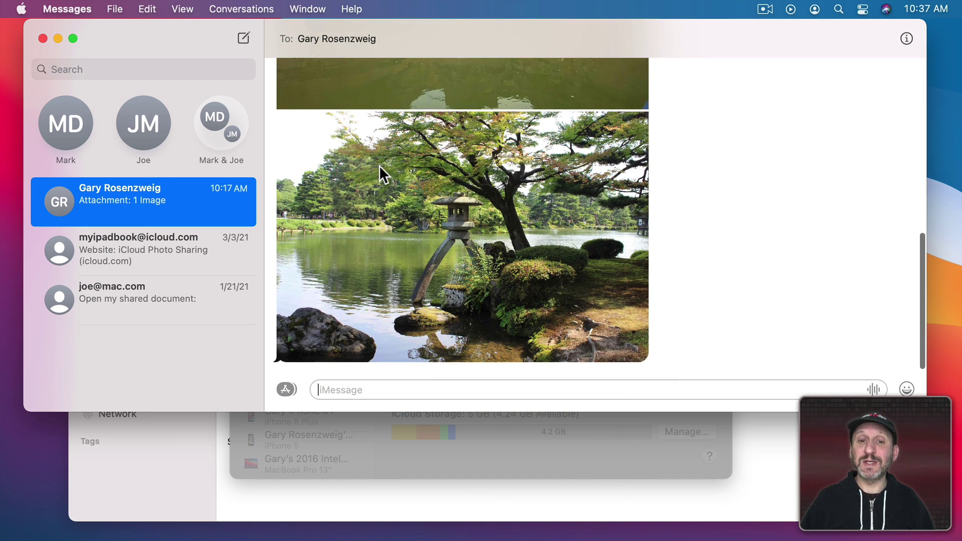
left_click(67, 9)
left_click(86, 55)
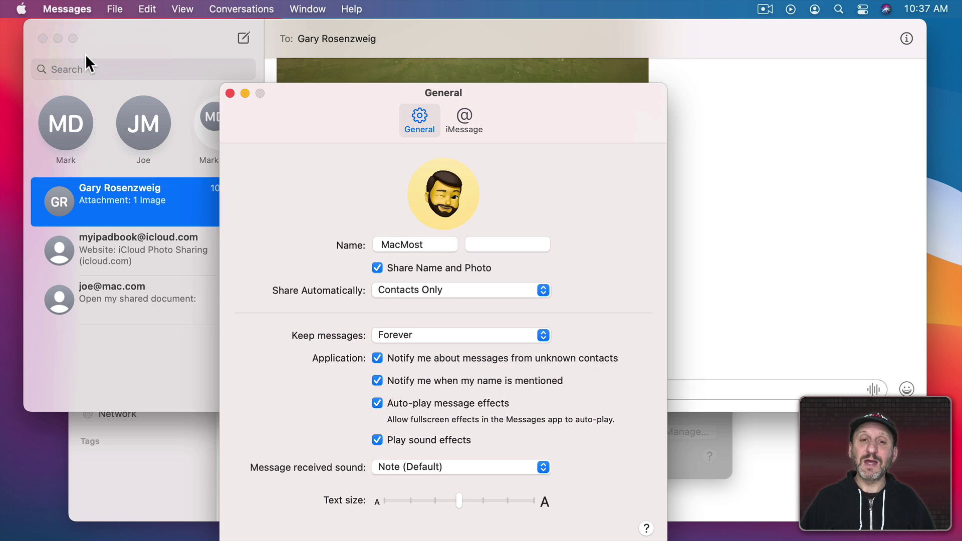
left_click(466, 111)
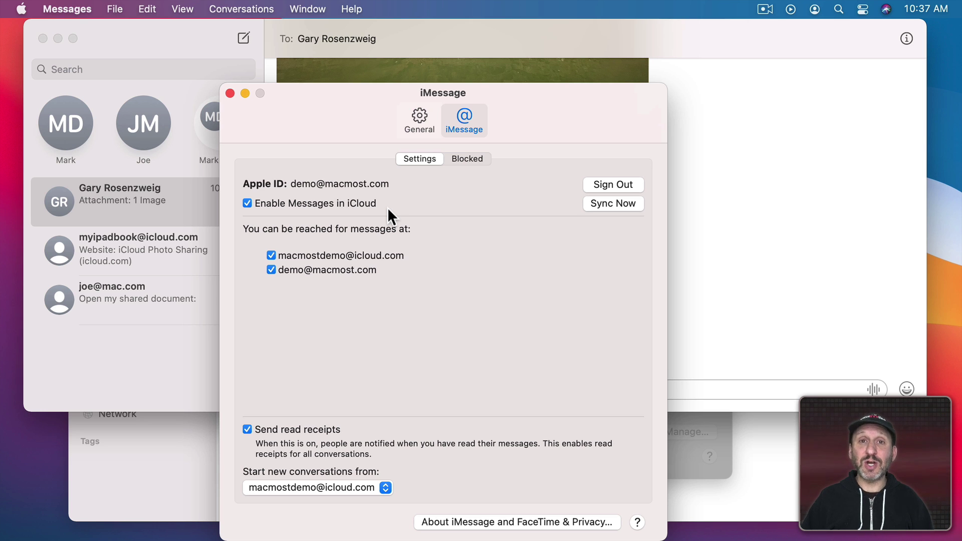
left_click(231, 93)
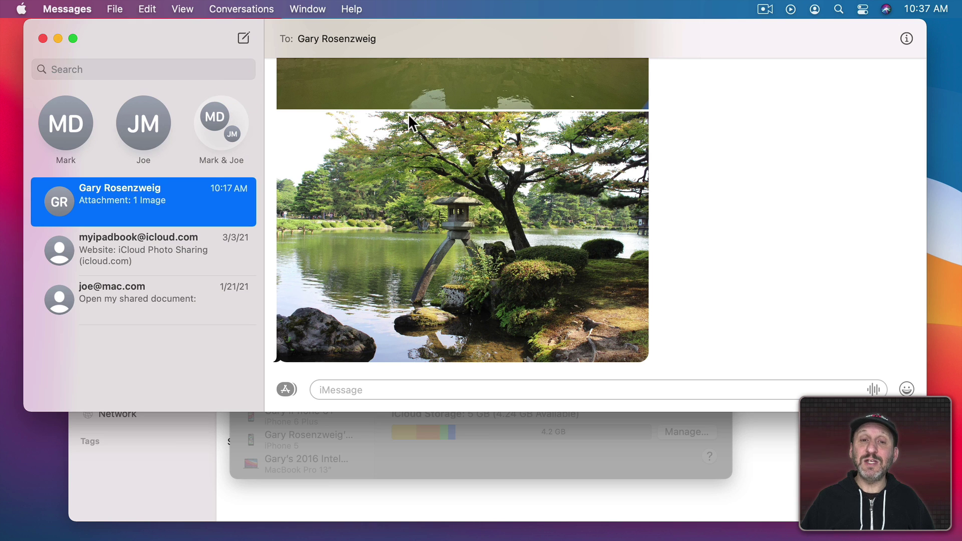
scroll(416, 151, "up", 5)
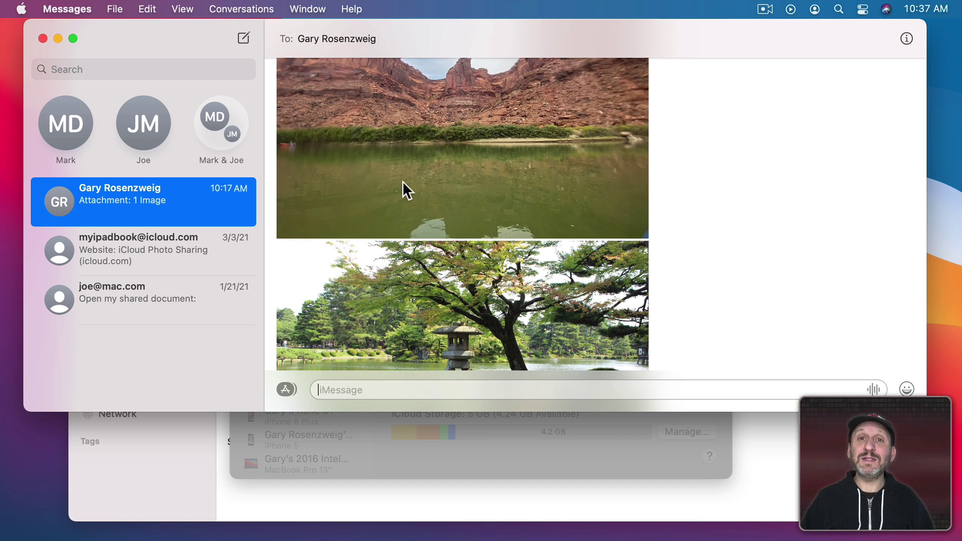
scroll(392, 238, "down", 2)
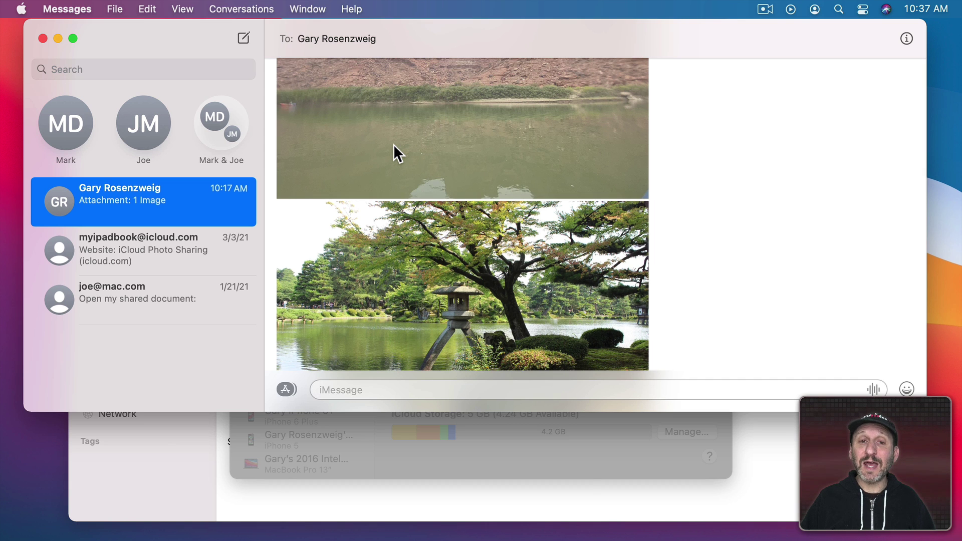
key("BackSpace")
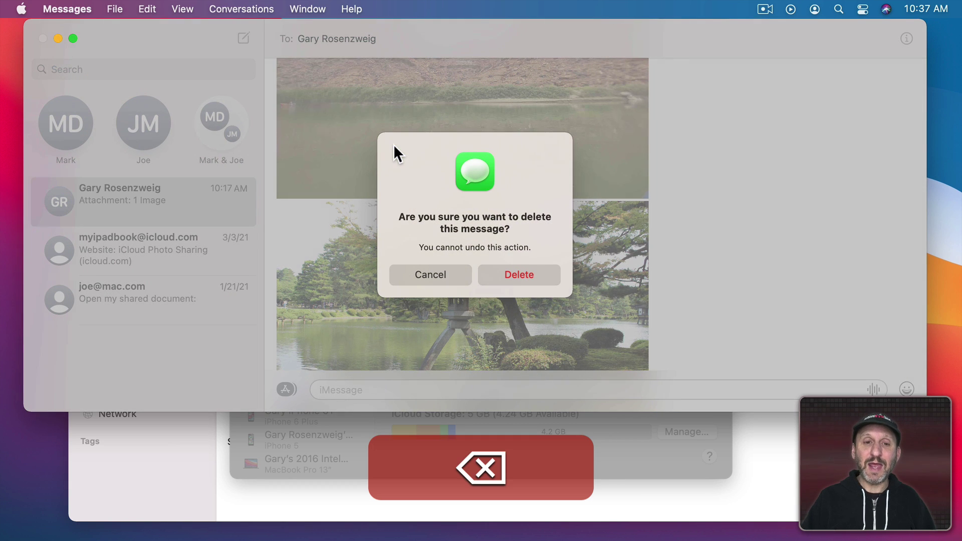
left_click(444, 275)
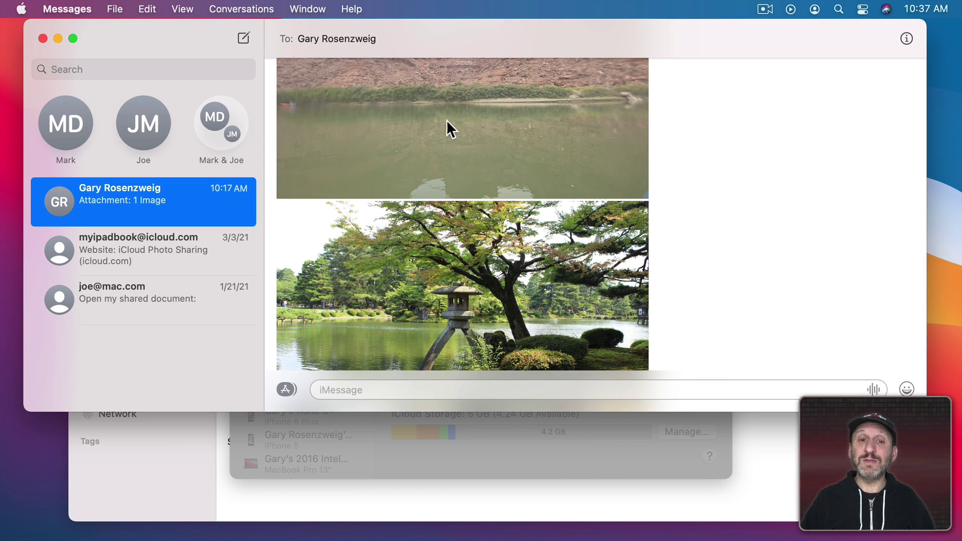
right_click(443, 117)
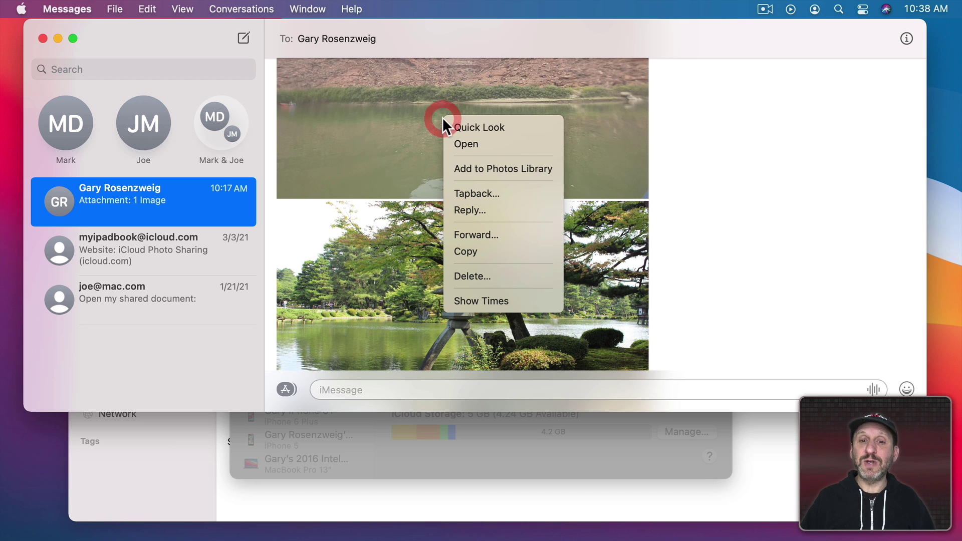
left_click(485, 277)
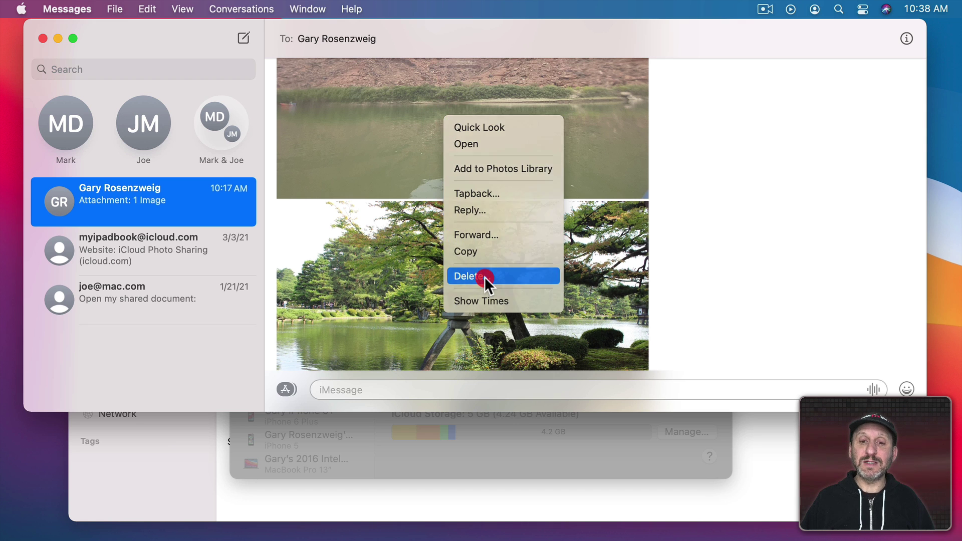
left_click(447, 275)
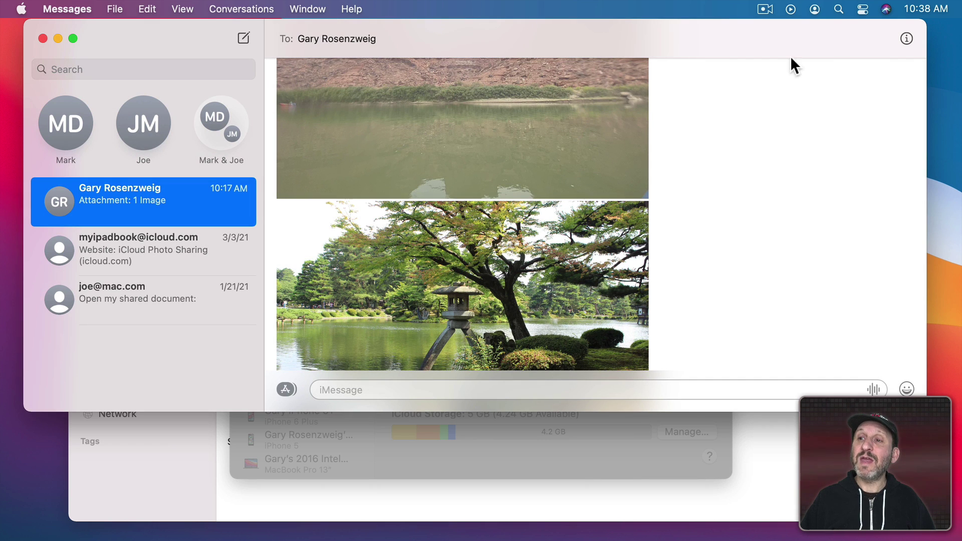
left_click(906, 37)
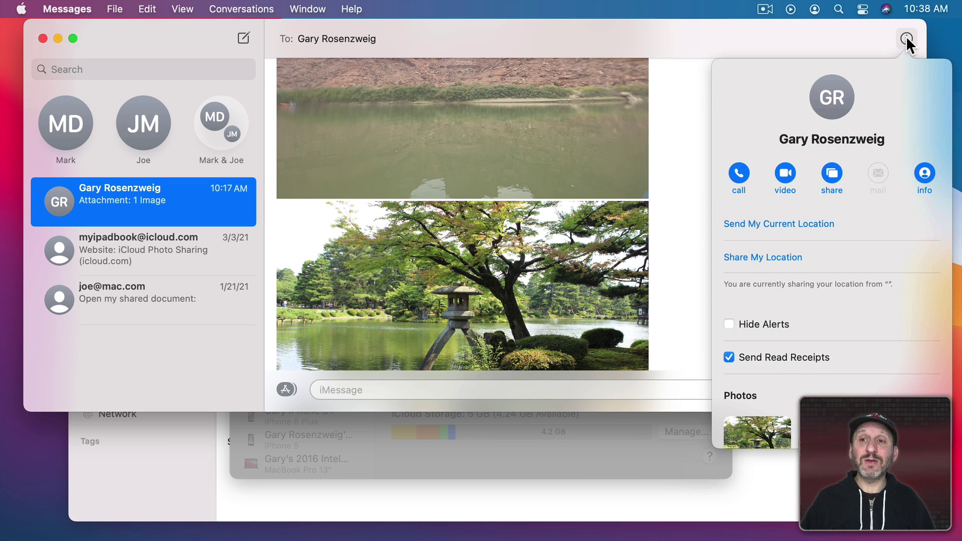
scroll(805, 376, "down", 2)
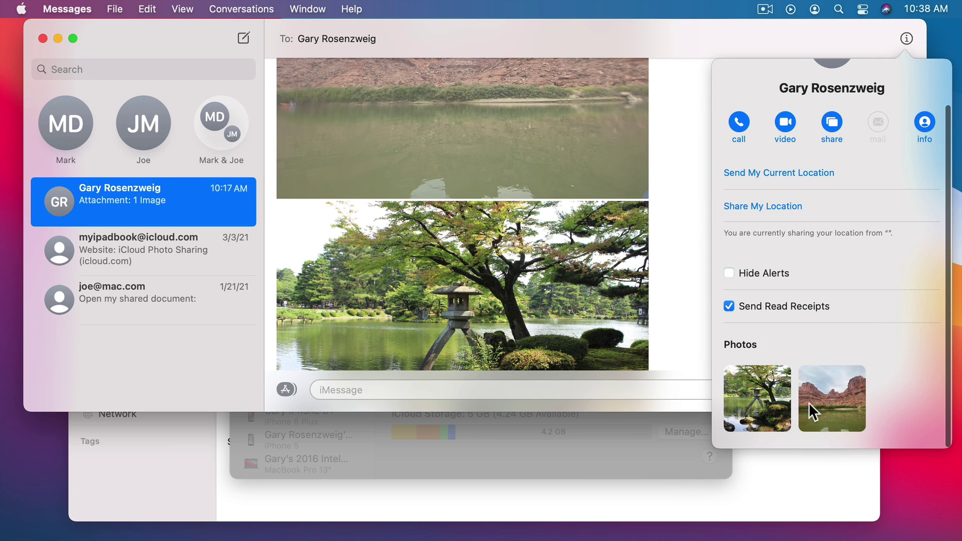
right_click(774, 403)
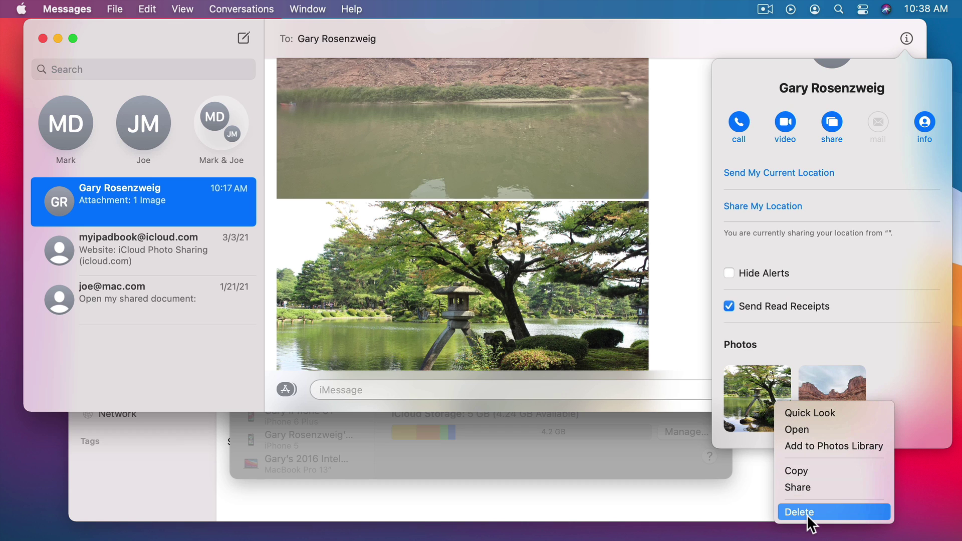
left_click(822, 330)
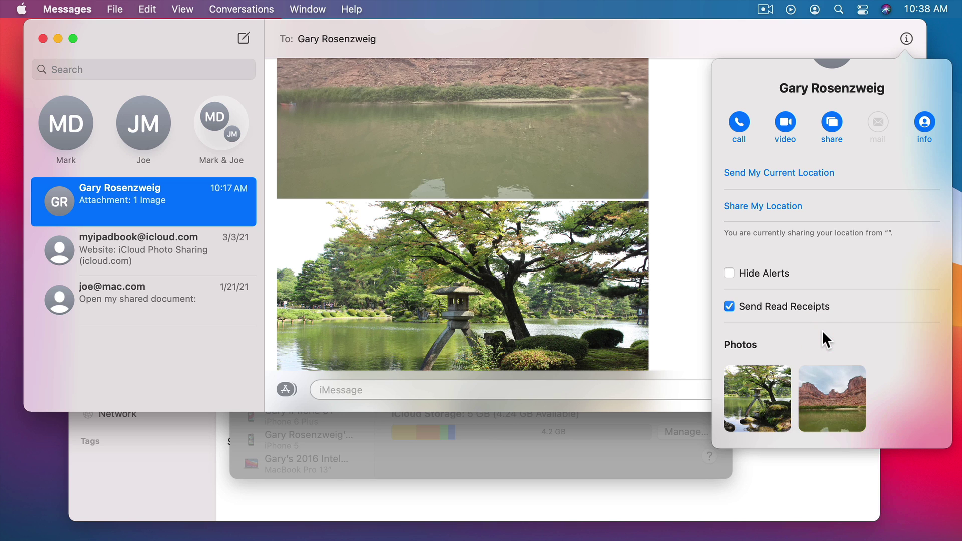
left_click(494, 50)
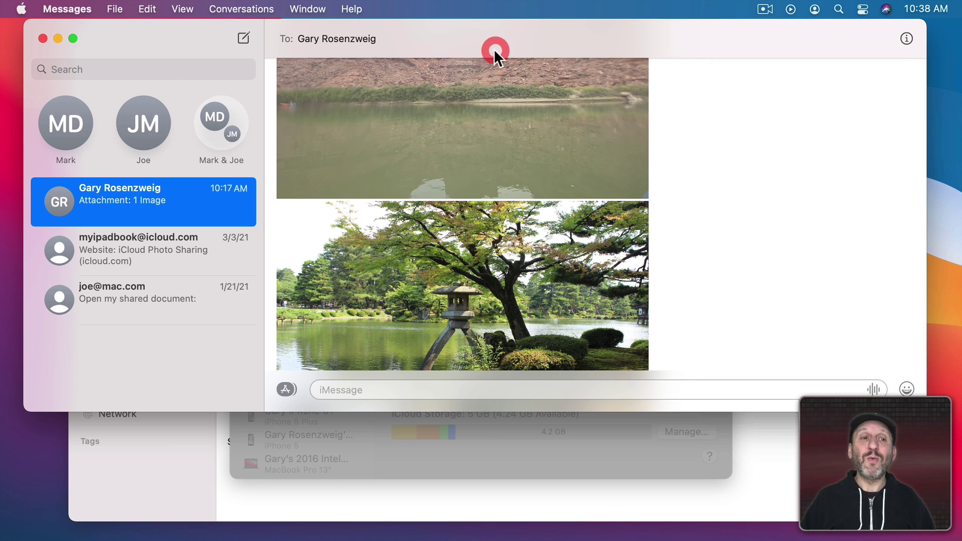
left_click(77, 8)
left_click(74, 54)
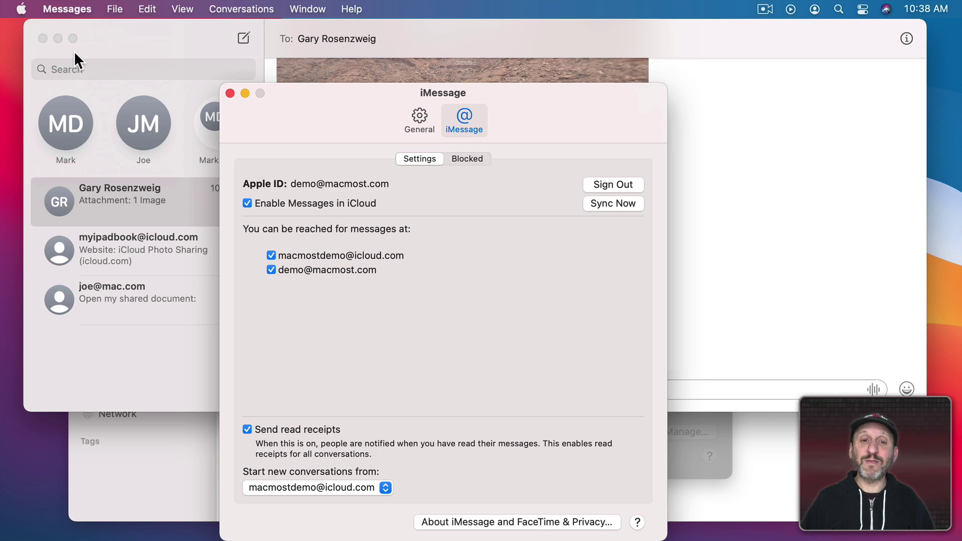
left_click(420, 114)
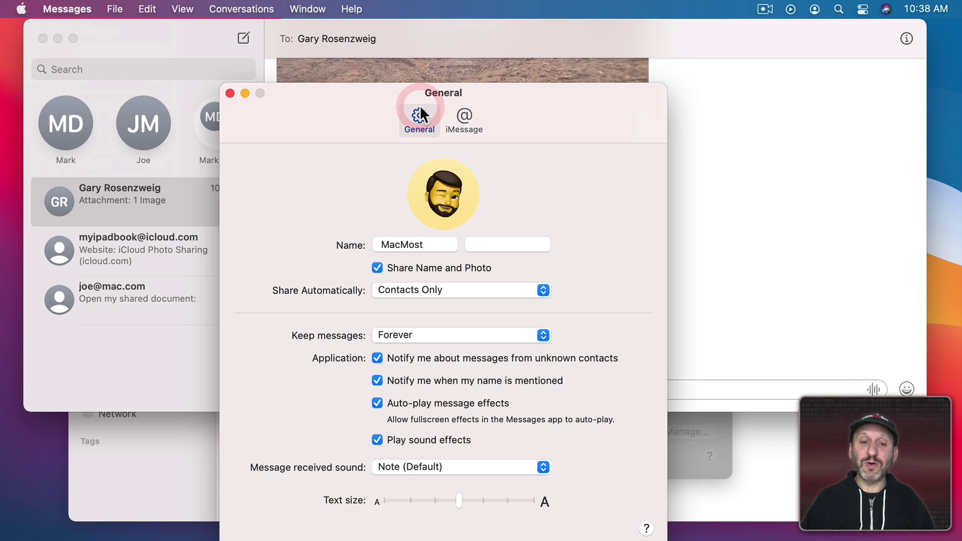
left_click(425, 336)
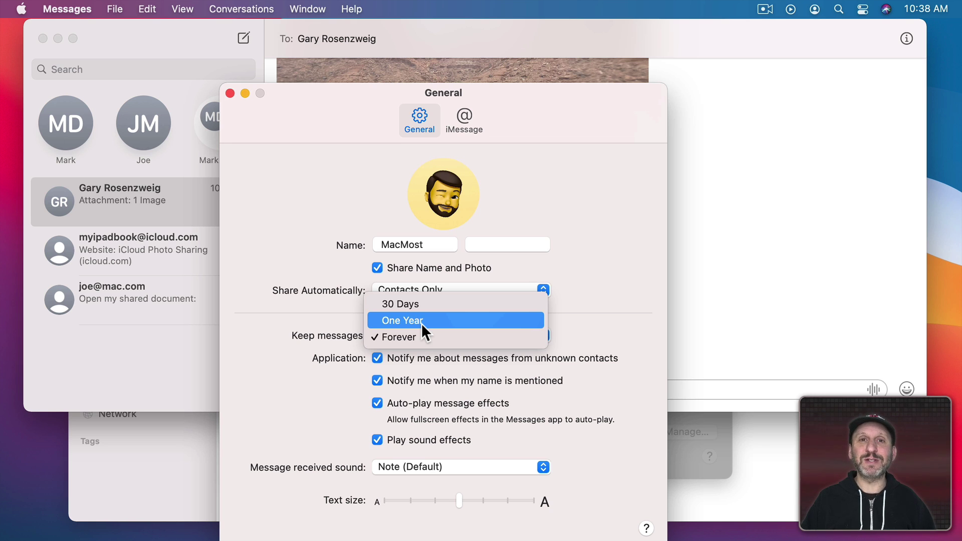
left_click(231, 93)
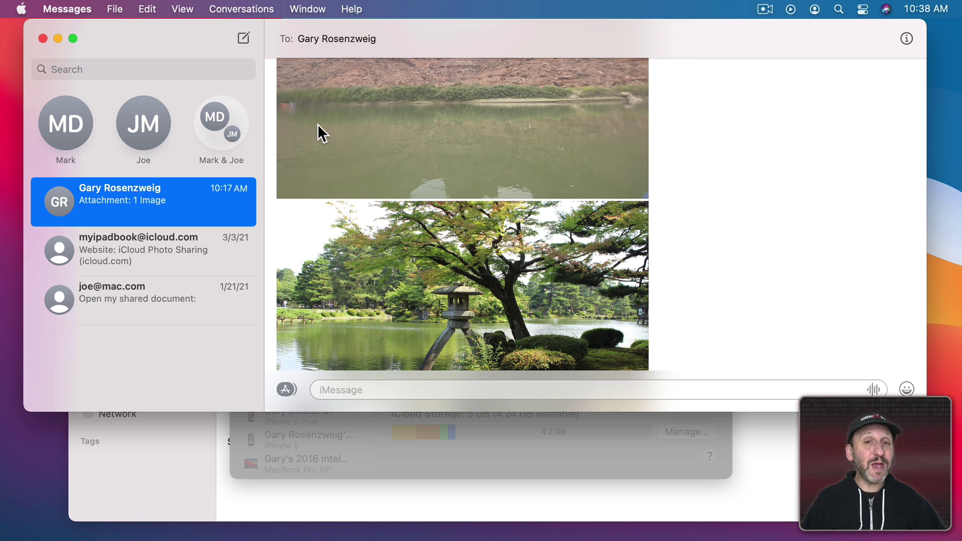
Step: Add the canyon photo from the Messages conversation to the Photos library
scroll(452, 119, "up", 5)
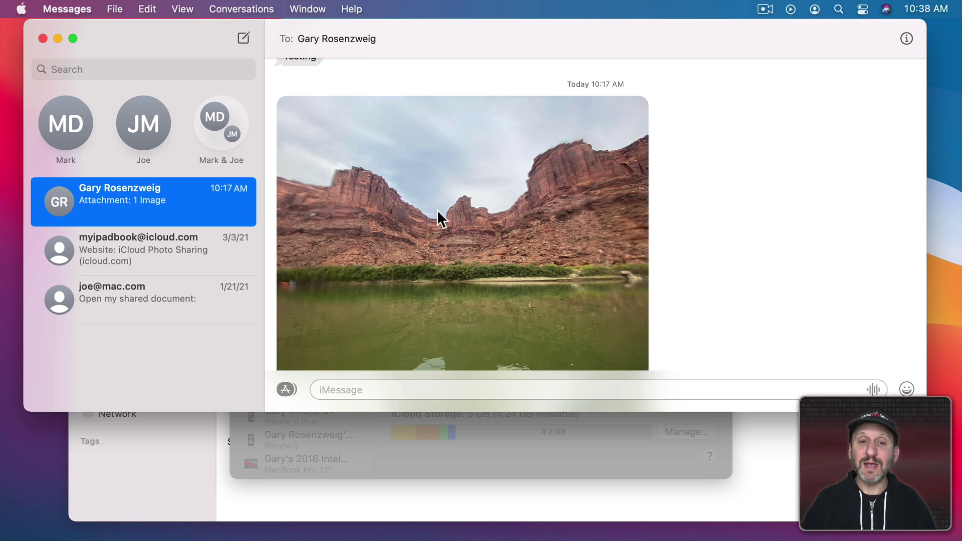
right_click(395, 187)
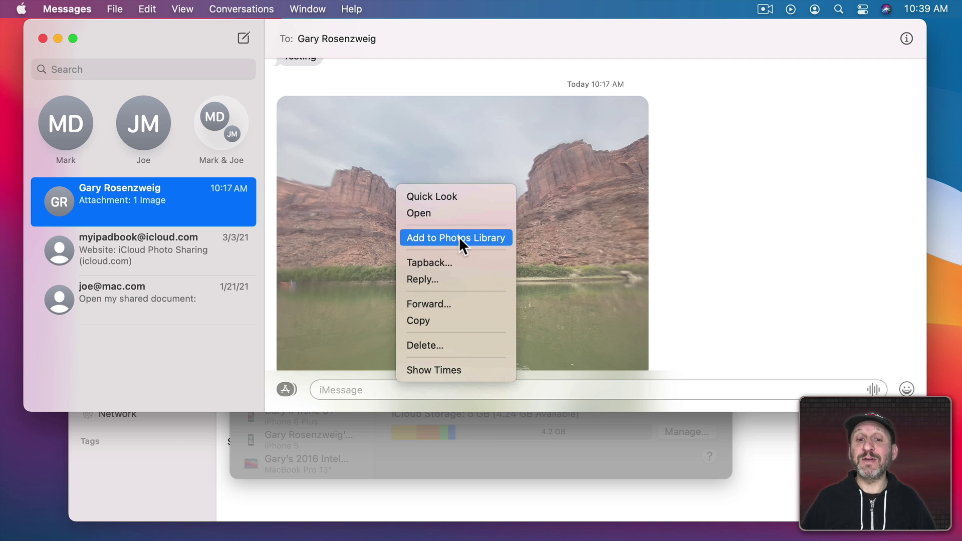
left_click(460, 236)
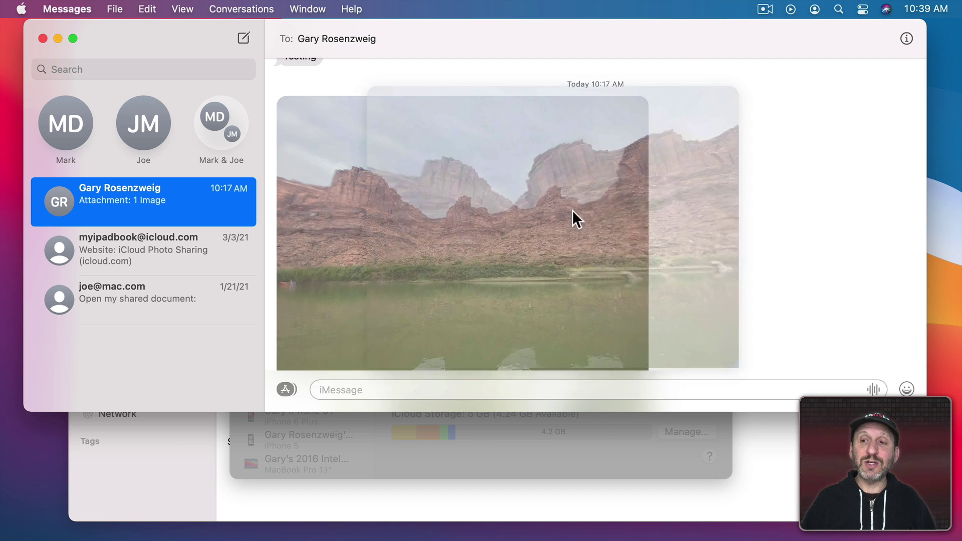
left_click_drag(930, 182, 431, 180)
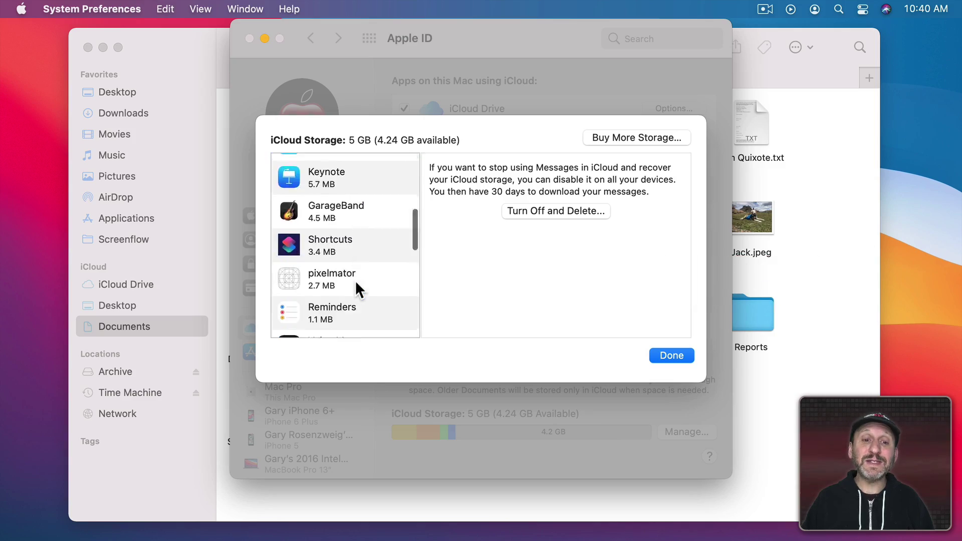
scroll(317, 321, "down", 4)
Step: Select Backups in the storage list to confirm it uses 0 KB with no device backups
left_click(302, 290)
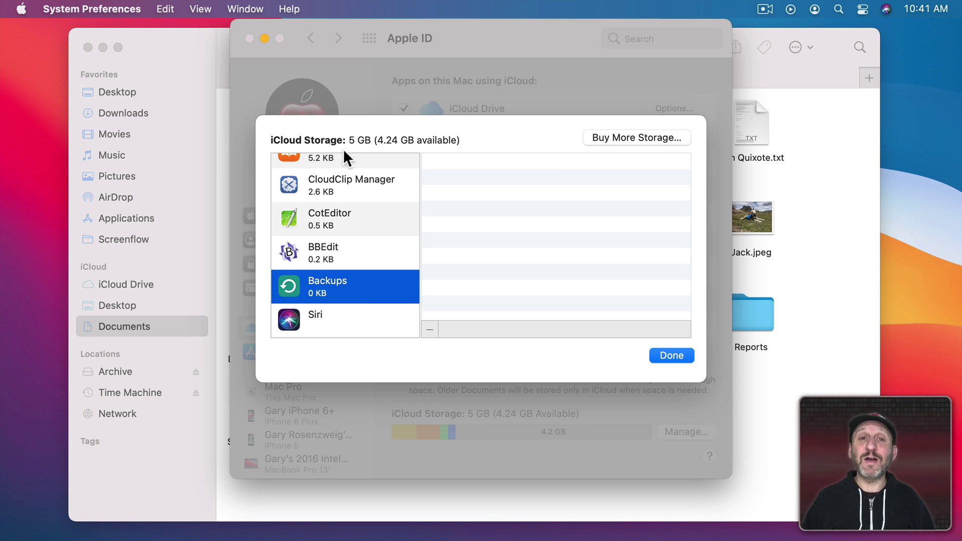
Step: Review the iCloud storage upgrade plans, then cancel without buying
left_click(633, 142)
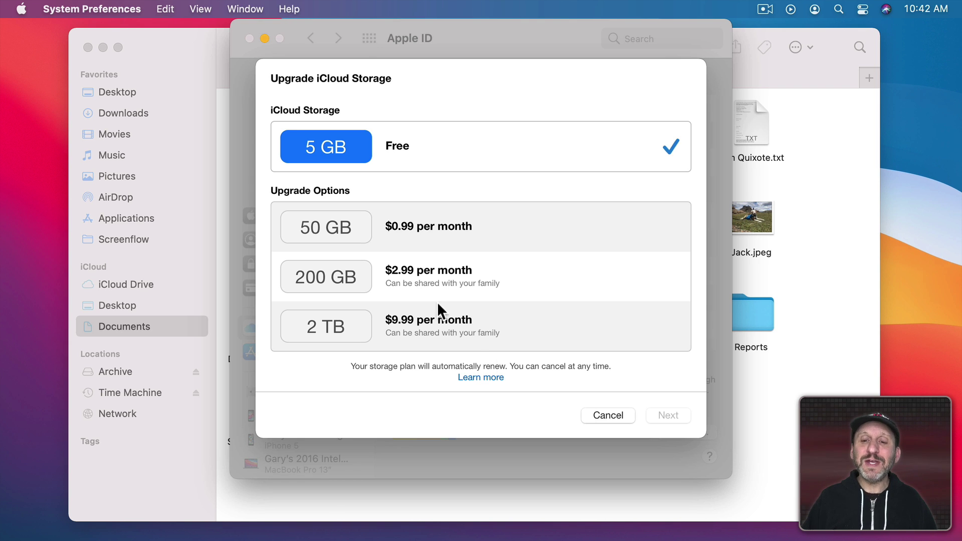
left_click(628, 412)
Step: From Media & Purchases, open the App Store Add Money page offering $10 to $100
left_click(291, 353)
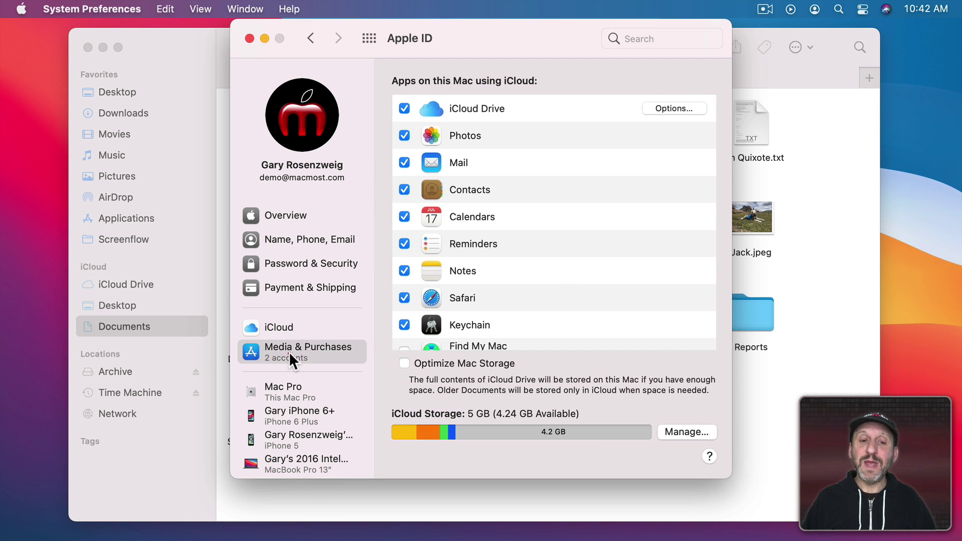
left_click(677, 88)
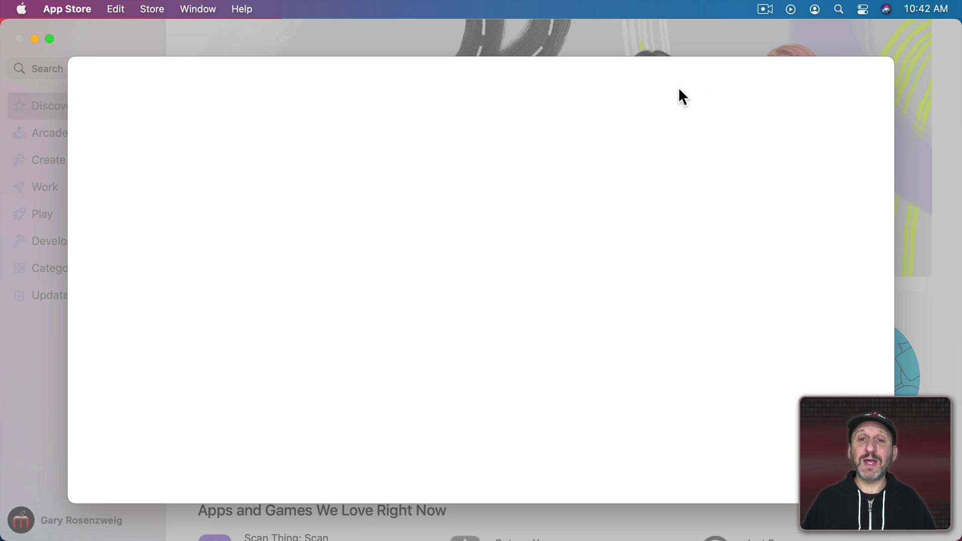
scroll(671, 396, "down", 15)
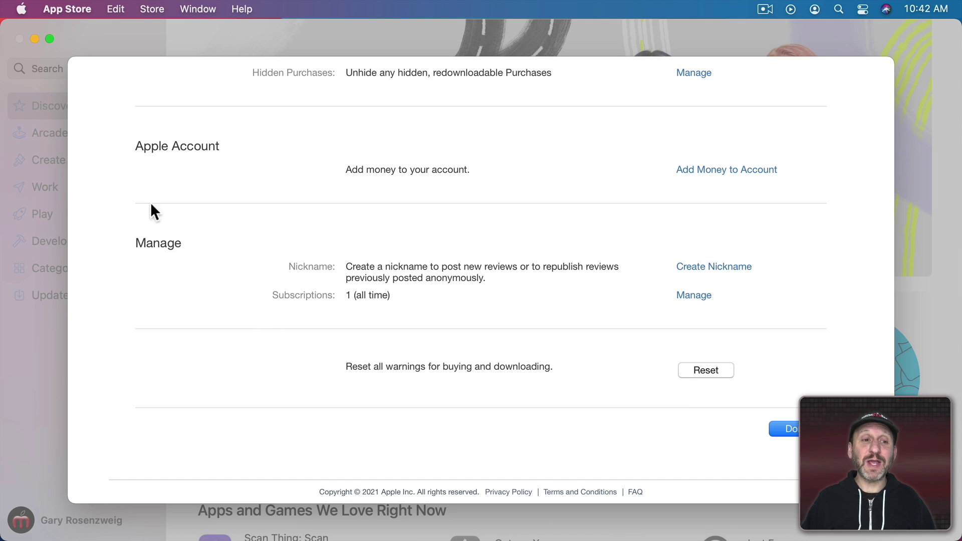
left_click(699, 173)
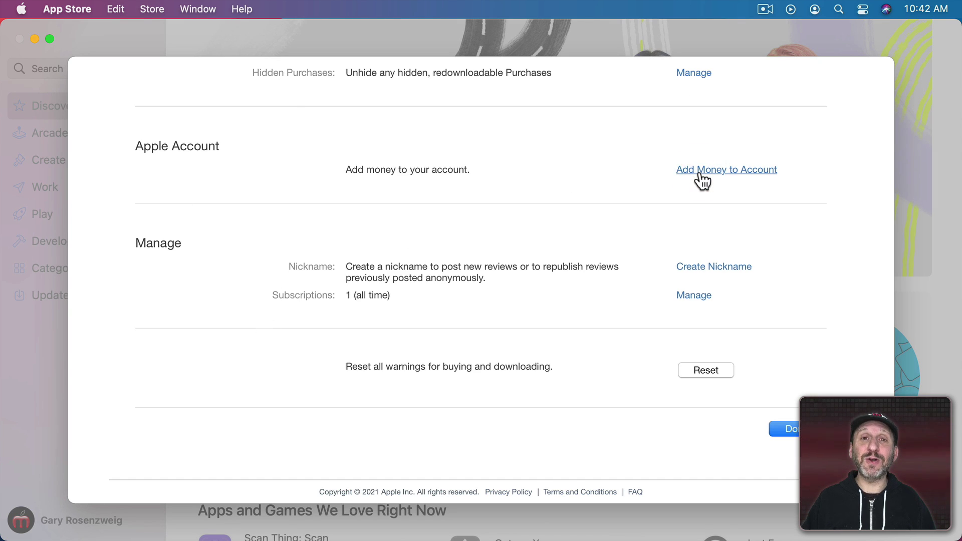